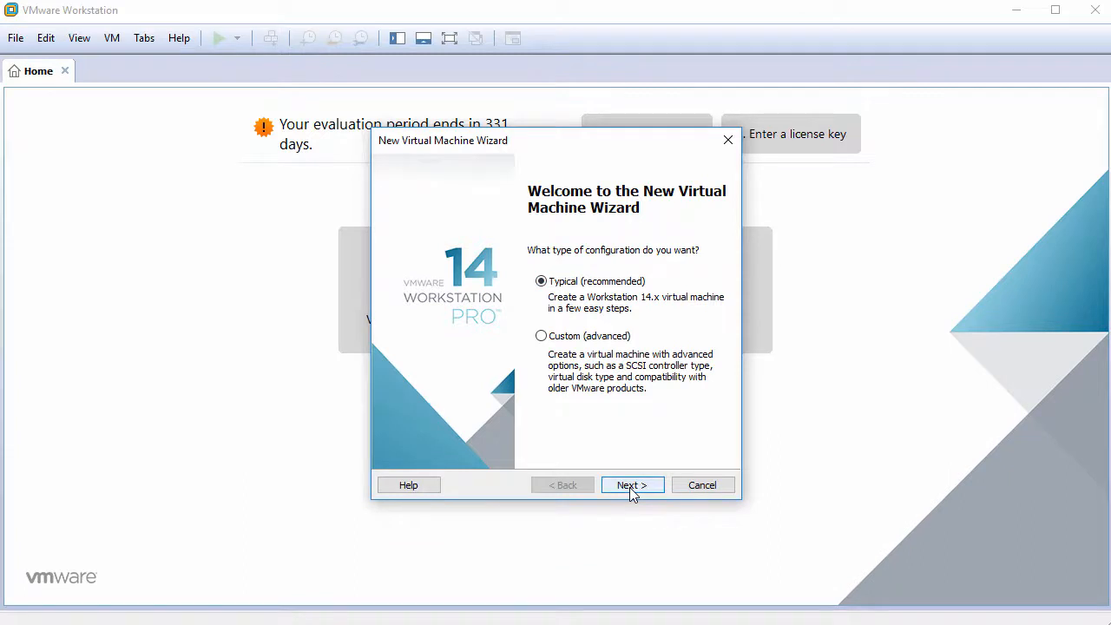
Choose a typical setup, defer the OS install, and select Other Linux 4.x or later kernel 64-bit
{"action": "left_click", "coordinate": [629, 487]}
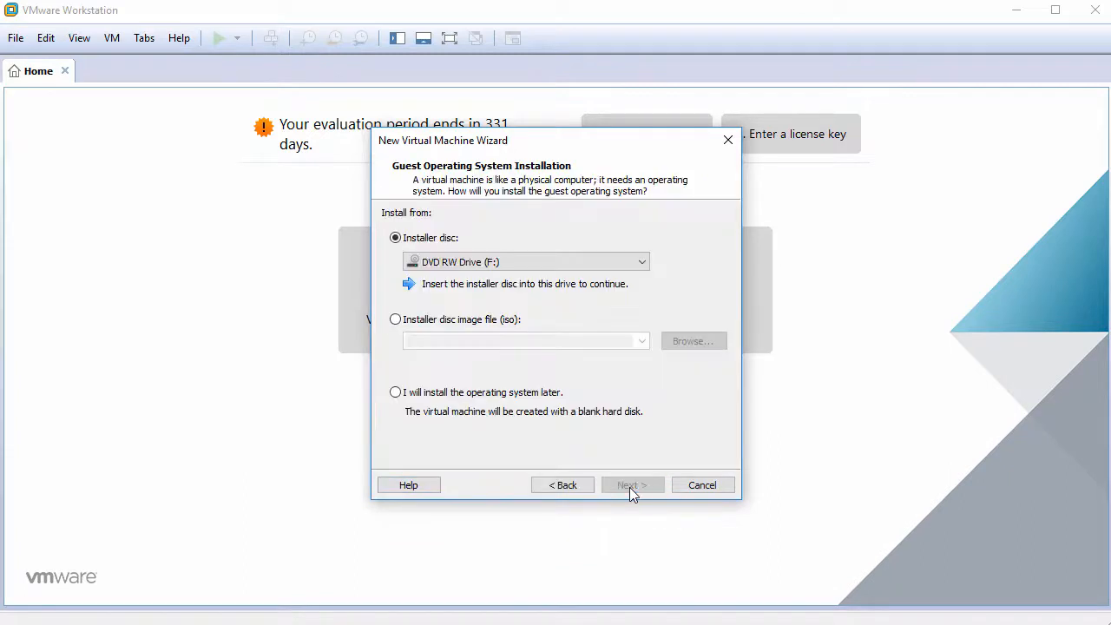
{"action": "left_click", "coordinate": [445, 395]}
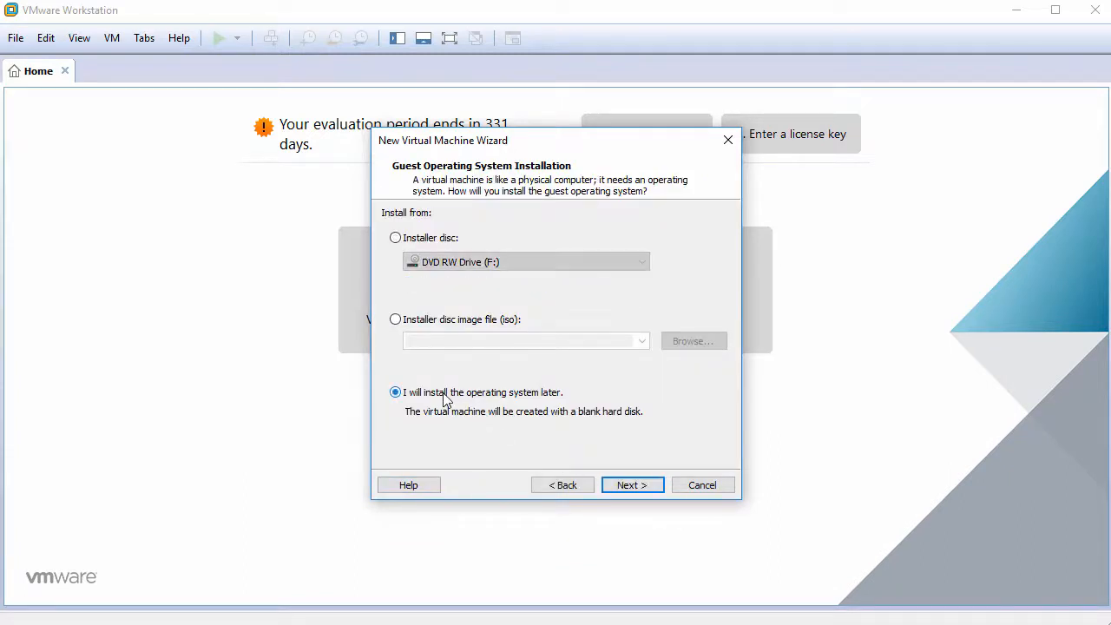
{"action": "left_click", "coordinate": [625, 487]}
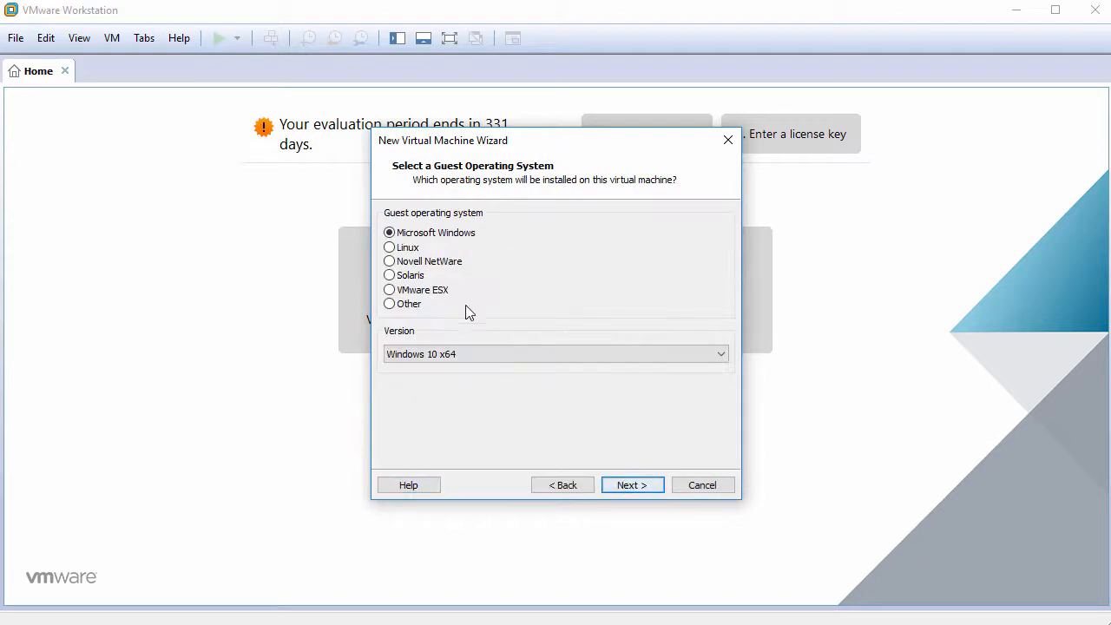
{"action": "left_click", "coordinate": [419, 249]}
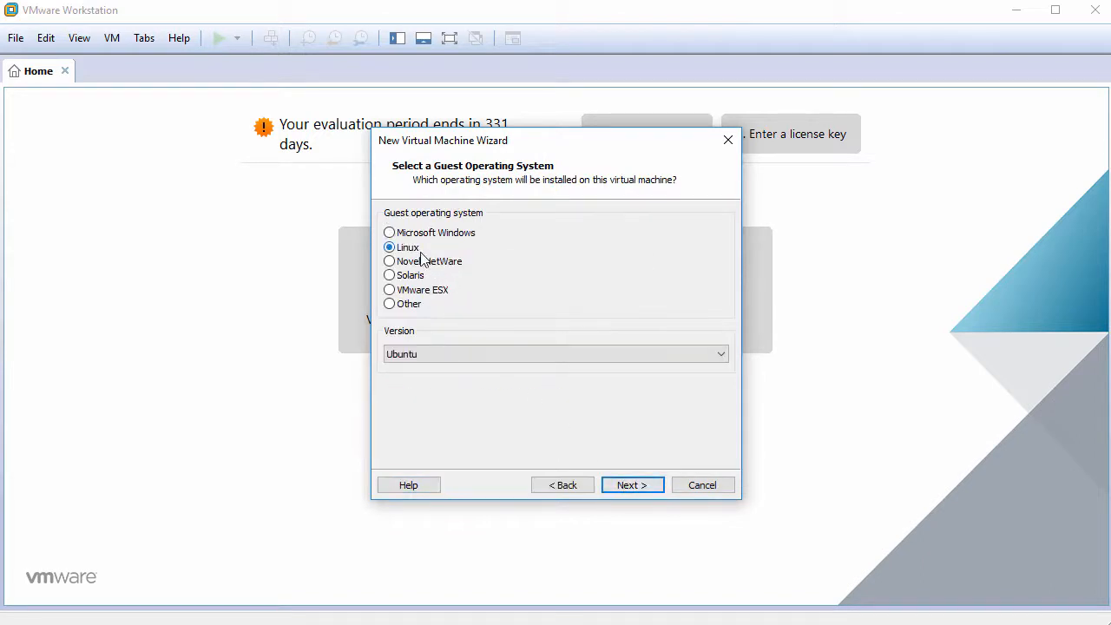
{"action": "left_click", "coordinate": [481, 352]}
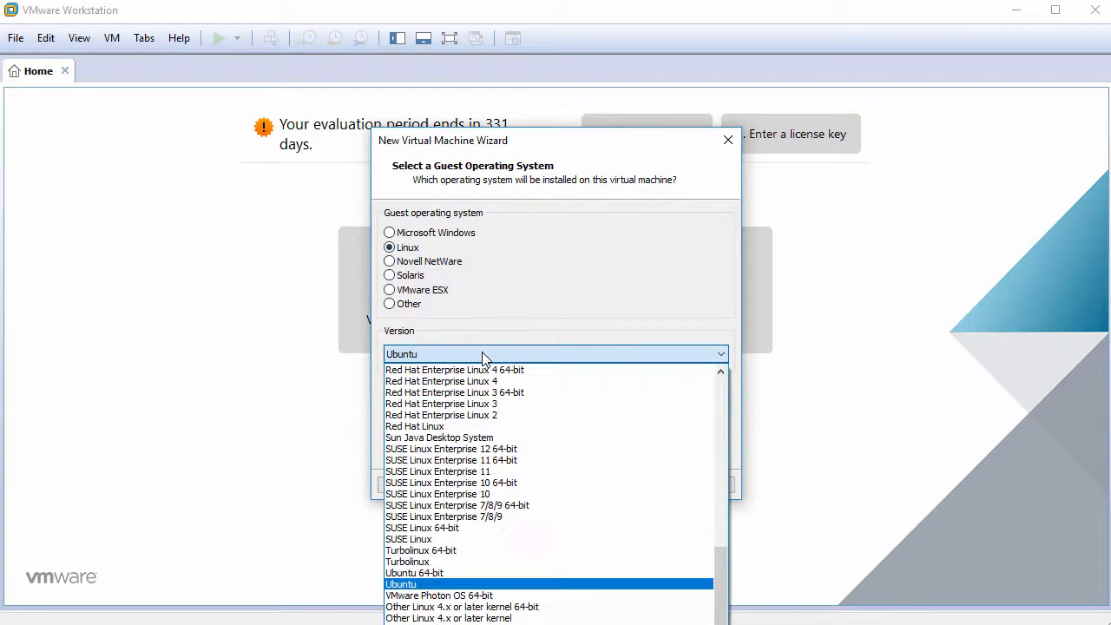
{"action": "left_click", "coordinate": [449, 607]}
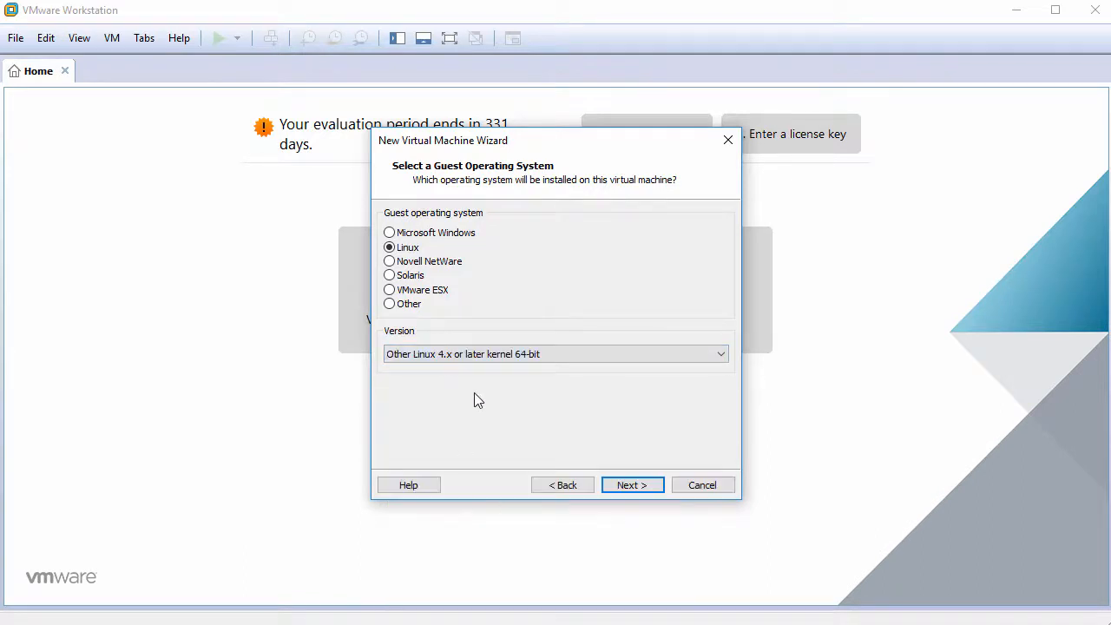
Name the VM Netrunner2018.01 and set its maximum disk size to 60 GB
{"action": "left_click", "coordinate": [629, 485]}
{"action": "type", "text": "Ne"}
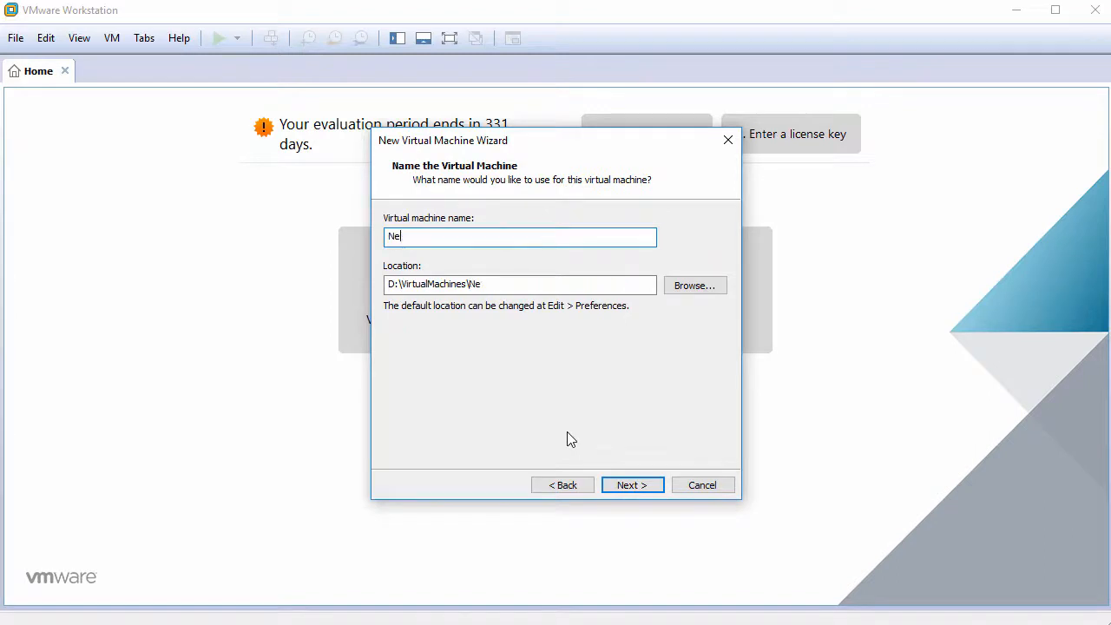
{"action": "type", "text": "trunner2018.01"}
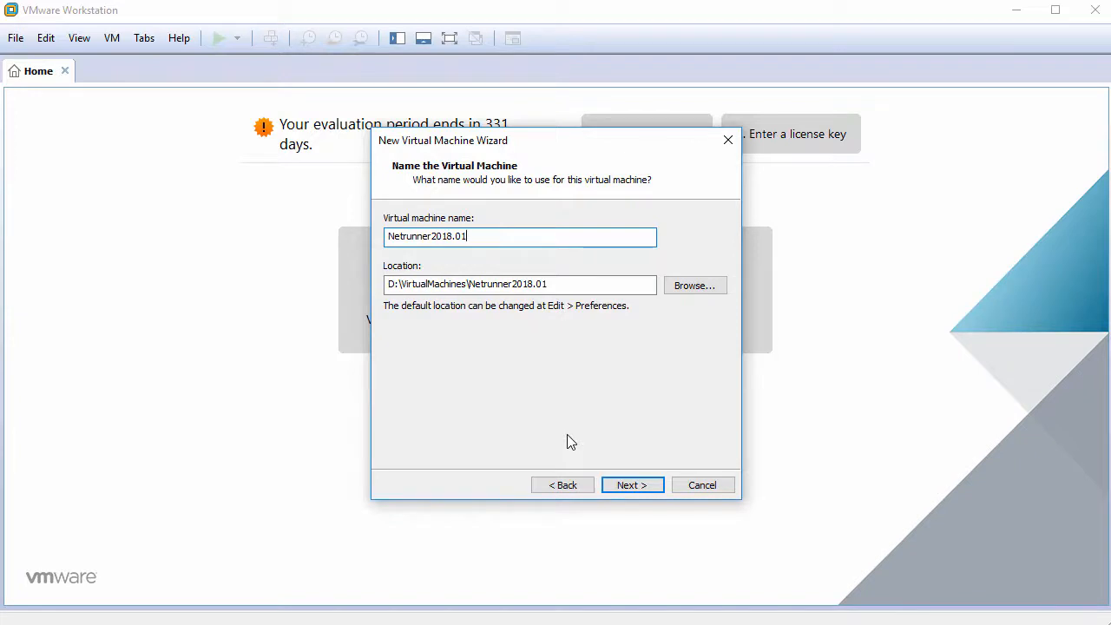
{"action": "left_click", "coordinate": [627, 485]}
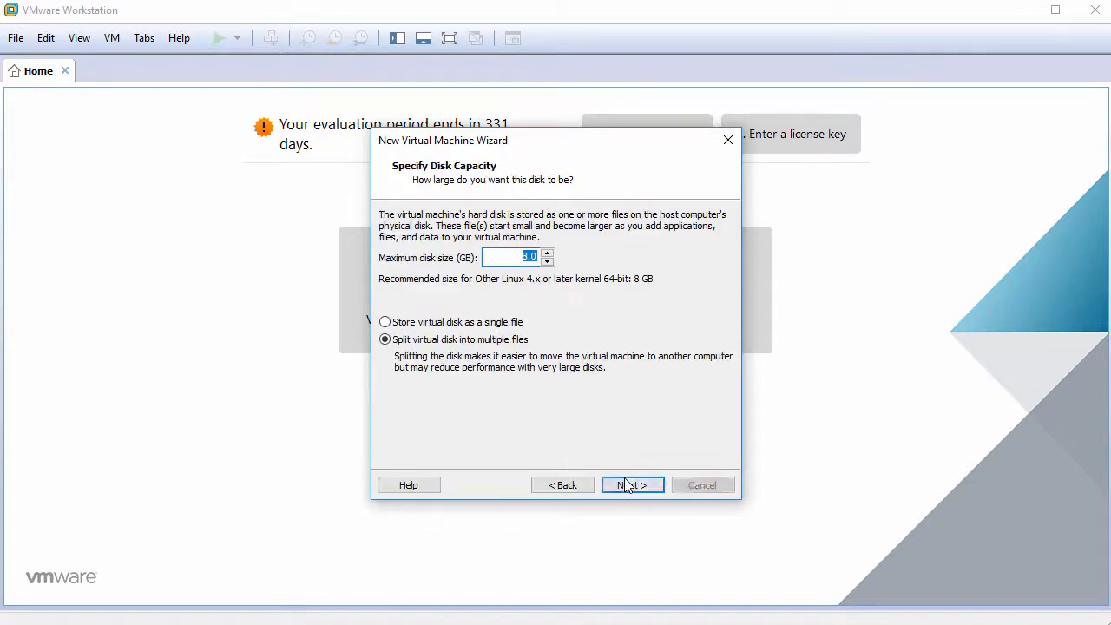
{"action": "type", "text": "60"}
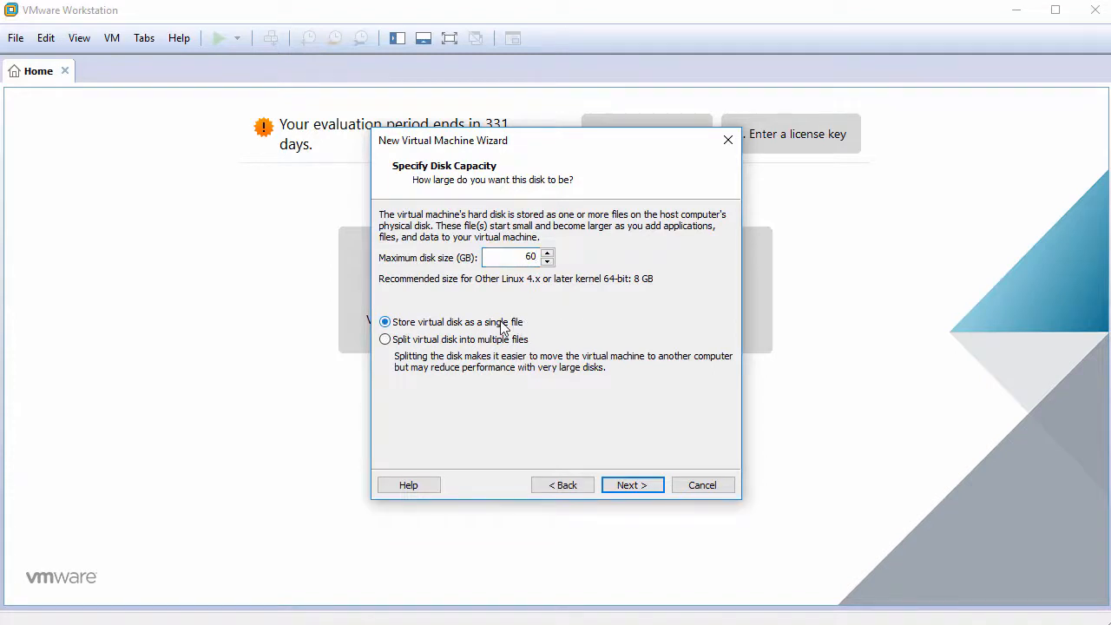
{"action": "left_click", "coordinate": [627, 485]}
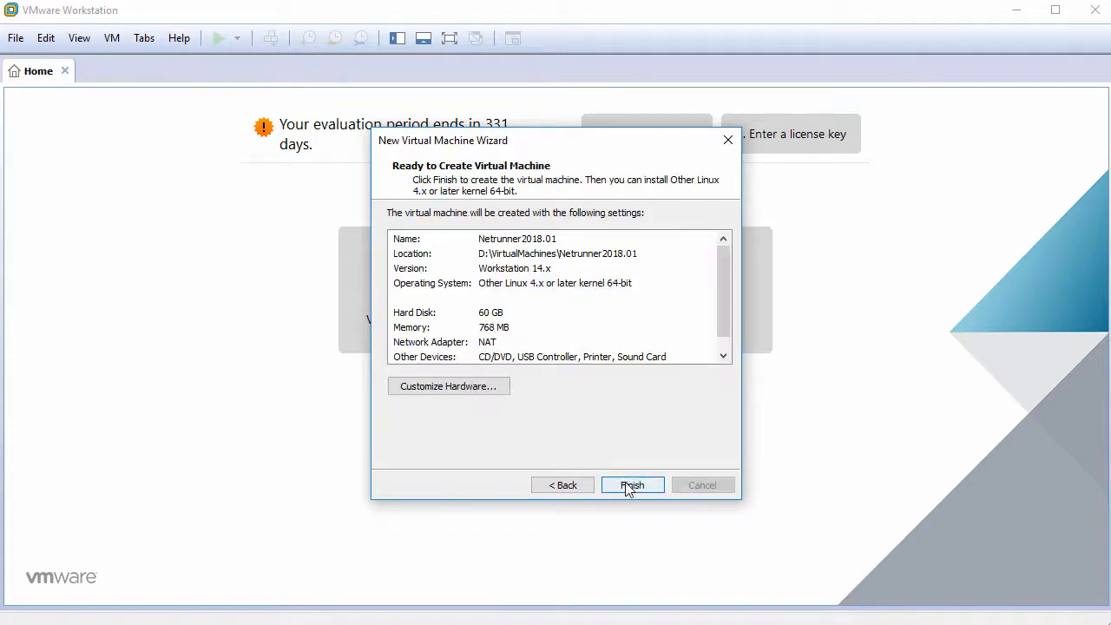
In the hardware settings, set memory to 2048 MB and 2 cores per processor
{"action": "left_click", "coordinate": [452, 388]}
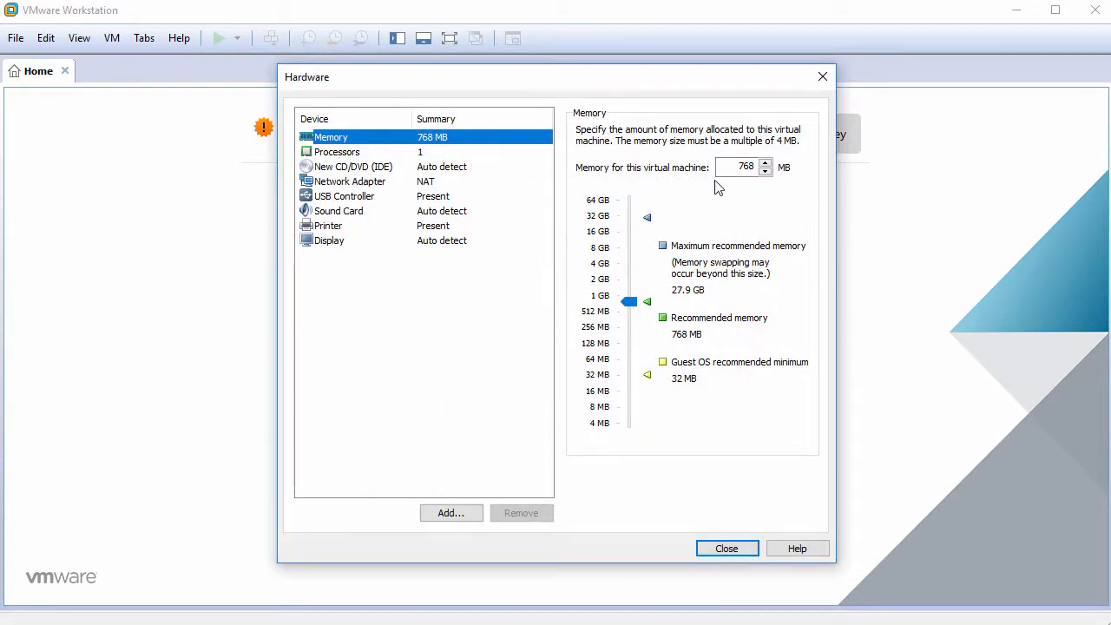
{"action": "double_click", "coordinate": [745, 167]}
{"action": "type", "text": "2048"}
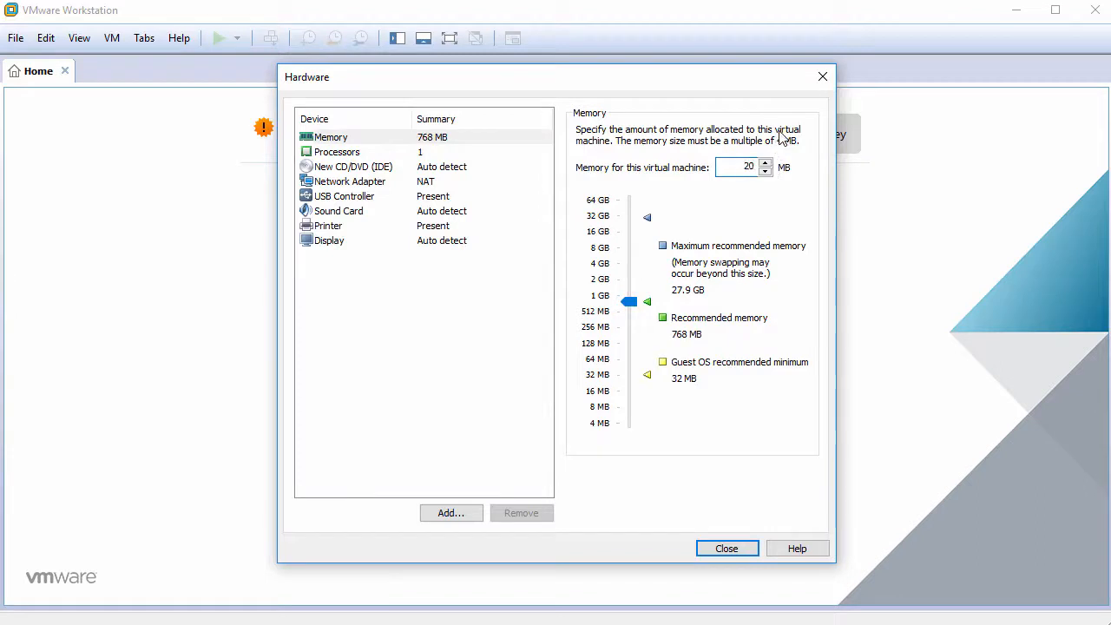
{"action": "left_click", "coordinate": [439, 154]}
{"action": "left_click", "coordinate": [724, 156]}
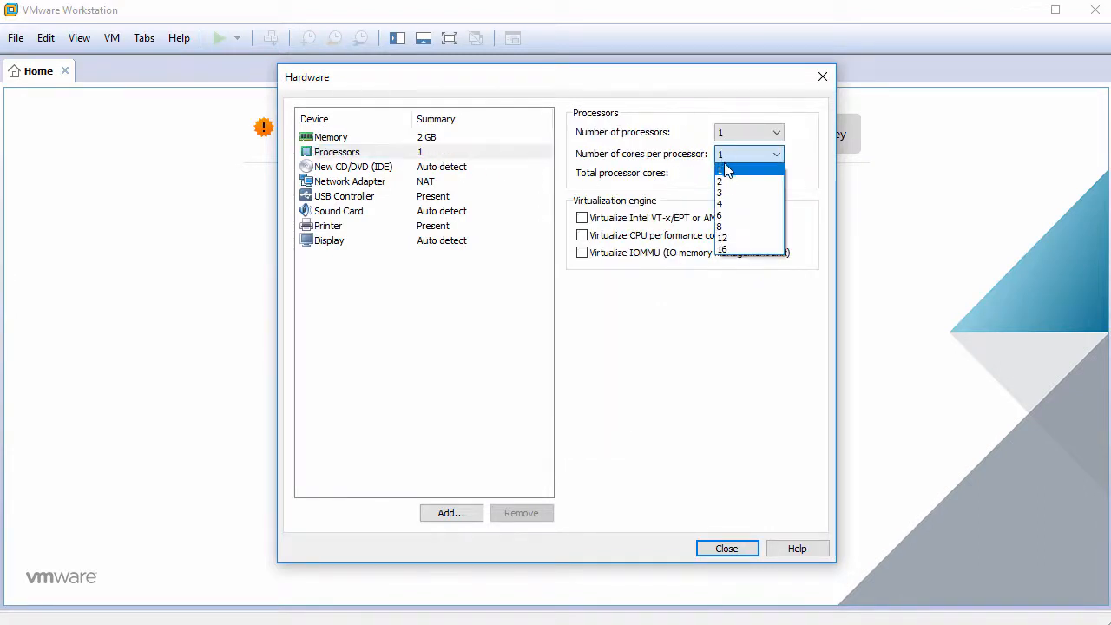
{"action": "left_click", "coordinate": [721, 184]}
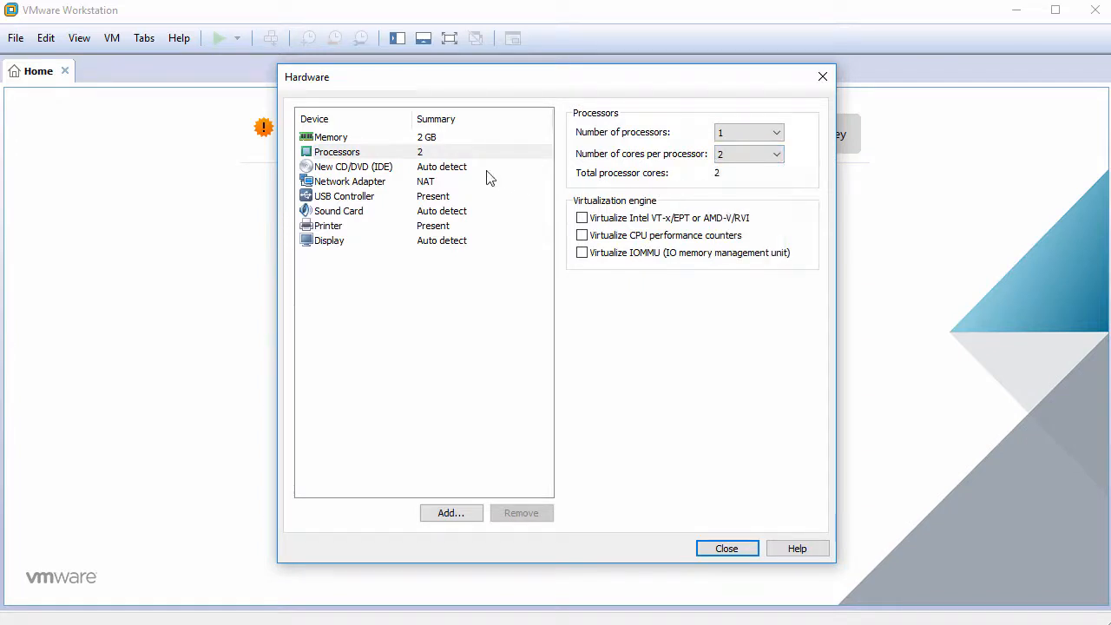
Attach netrunner-rolling-2018.01-64bit.iso as the CD/DVD drive's ISO image
{"action": "left_click", "coordinate": [460, 168]}
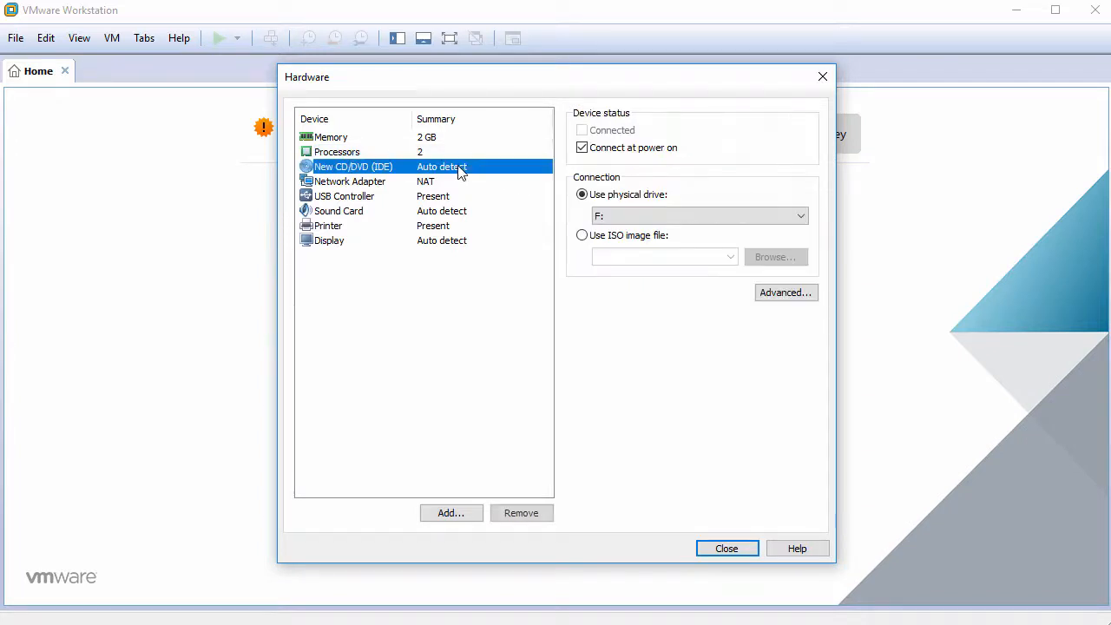
{"action": "left_click", "coordinate": [582, 236]}
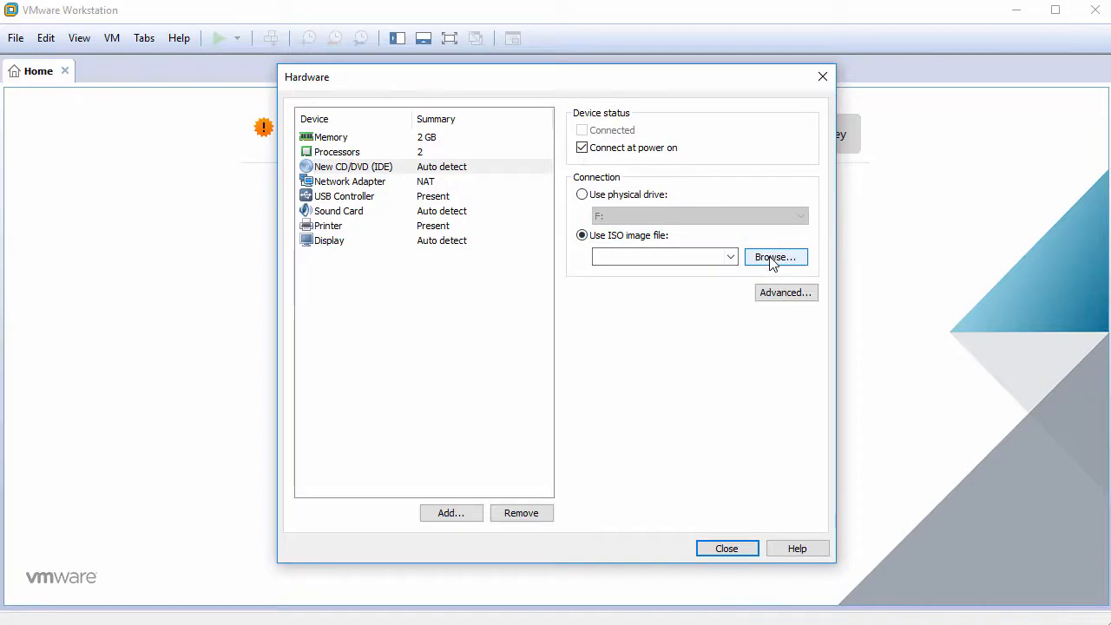
{"action": "left_click", "coordinate": [774, 258]}
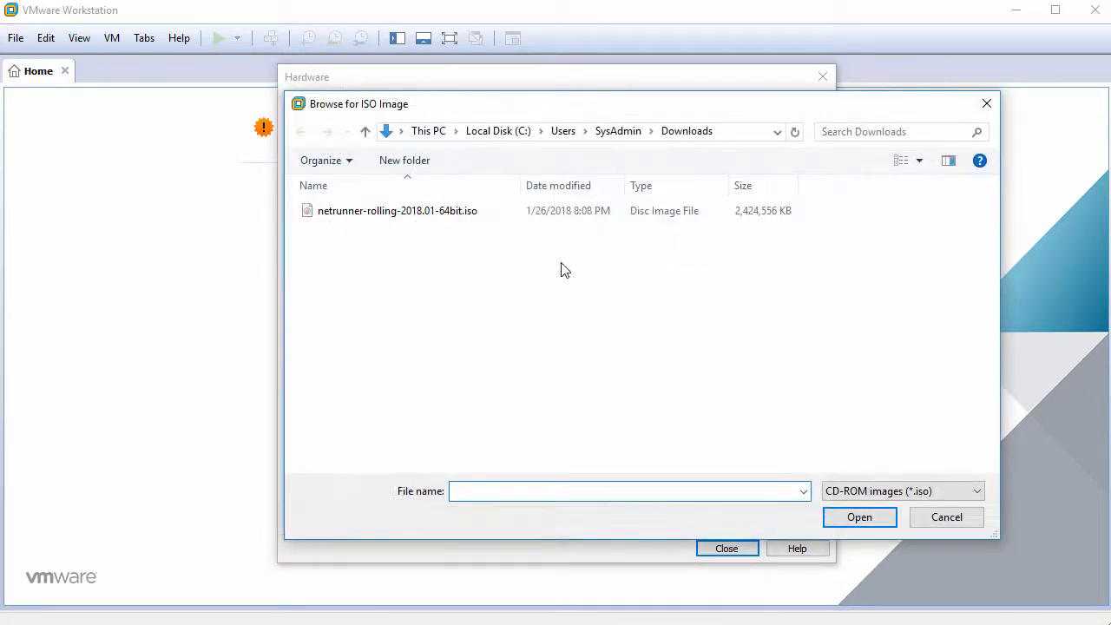
{"action": "left_click", "coordinate": [445, 212]}
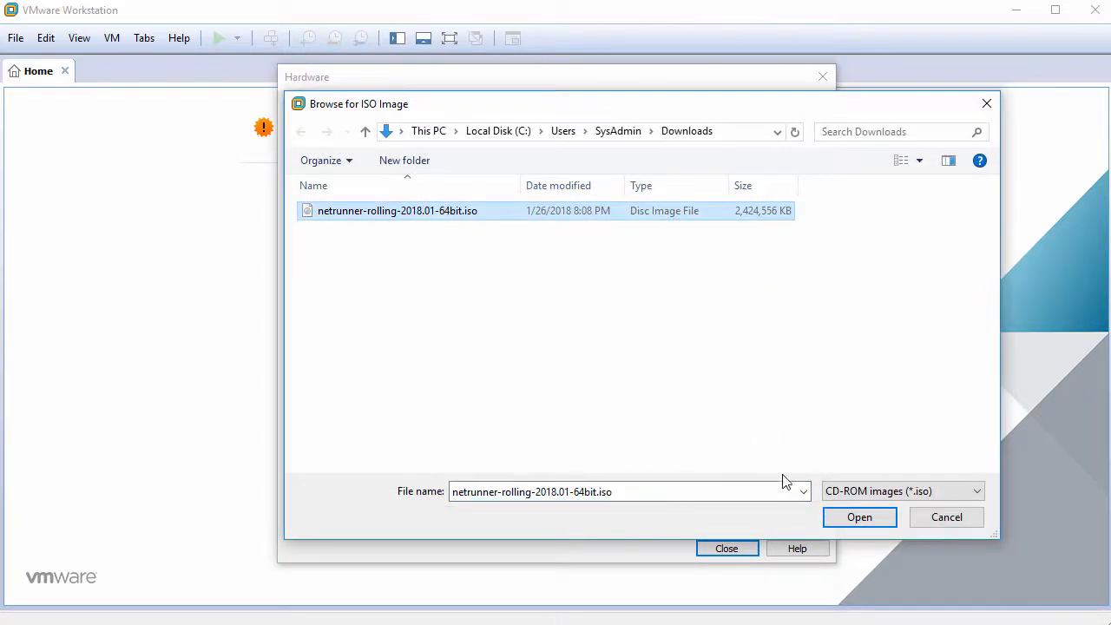
{"action": "left_click", "coordinate": [853, 522]}
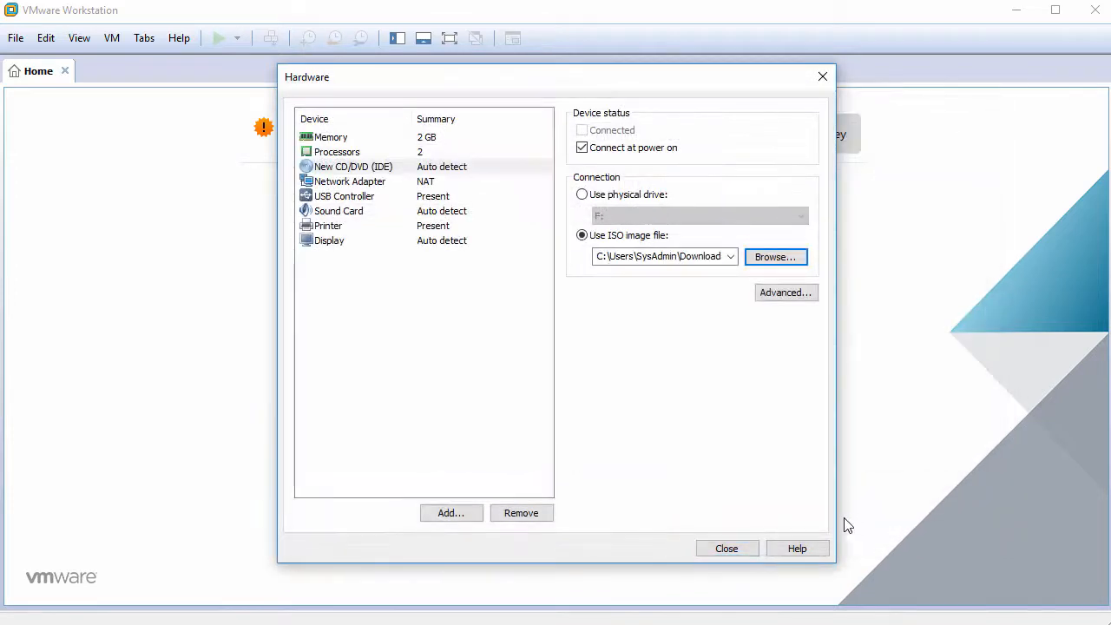
Remove the USB Controller, Sound Card and Printer devices, then close the hardware settings
{"action": "left_click", "coordinate": [352, 198]}
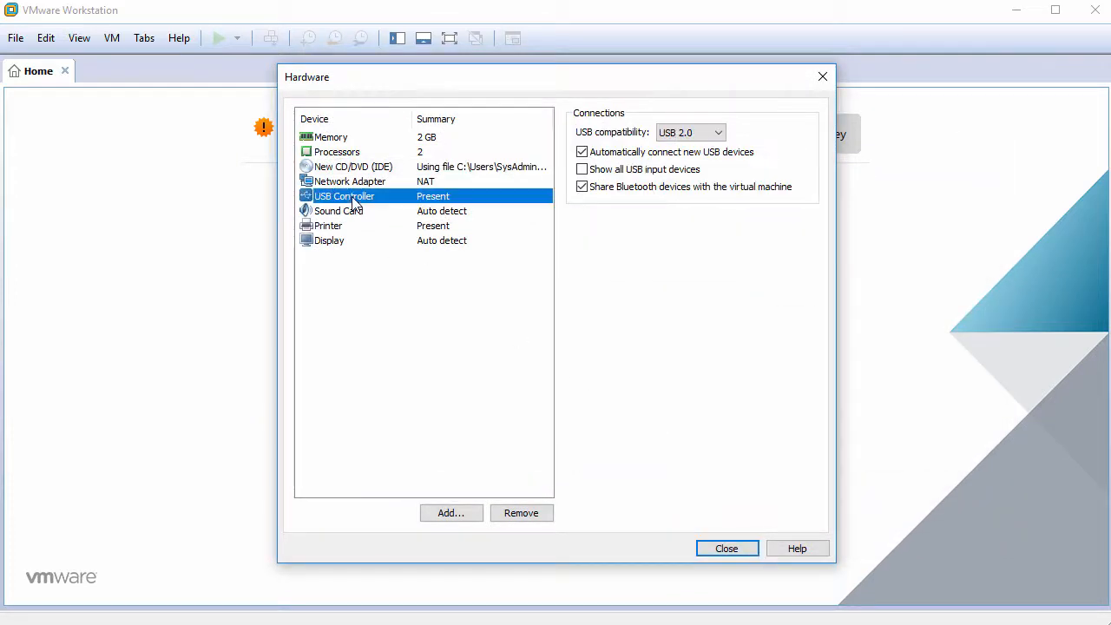
{"action": "left_click", "coordinate": [521, 513]}
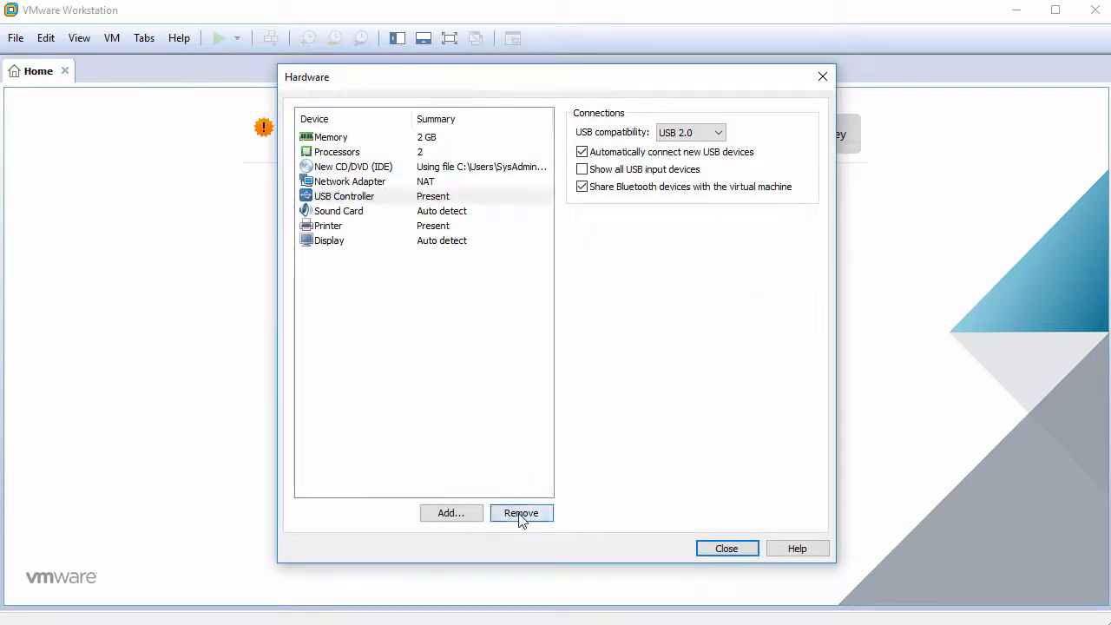
{"action": "left_click", "coordinate": [521, 513]}
{"action": "left_click", "coordinate": [521, 513]}
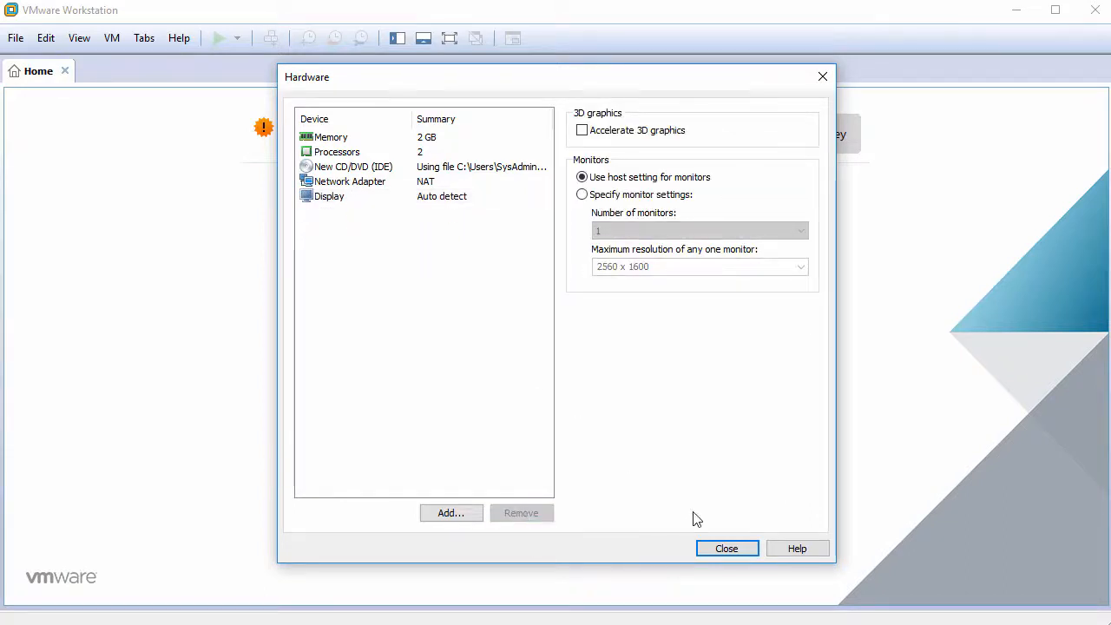
{"action": "left_click", "coordinate": [726, 549]}
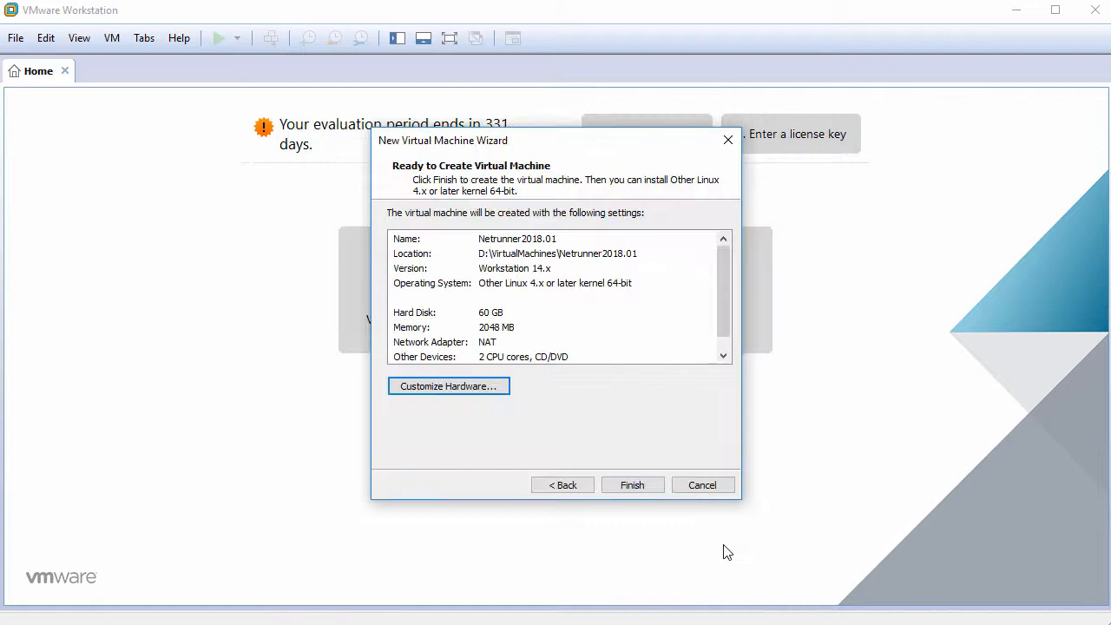
Create and power on the VM, then boot 'Netrunner.x86_64 kde' from the boot menu
{"action": "left_click", "coordinate": [632, 484]}
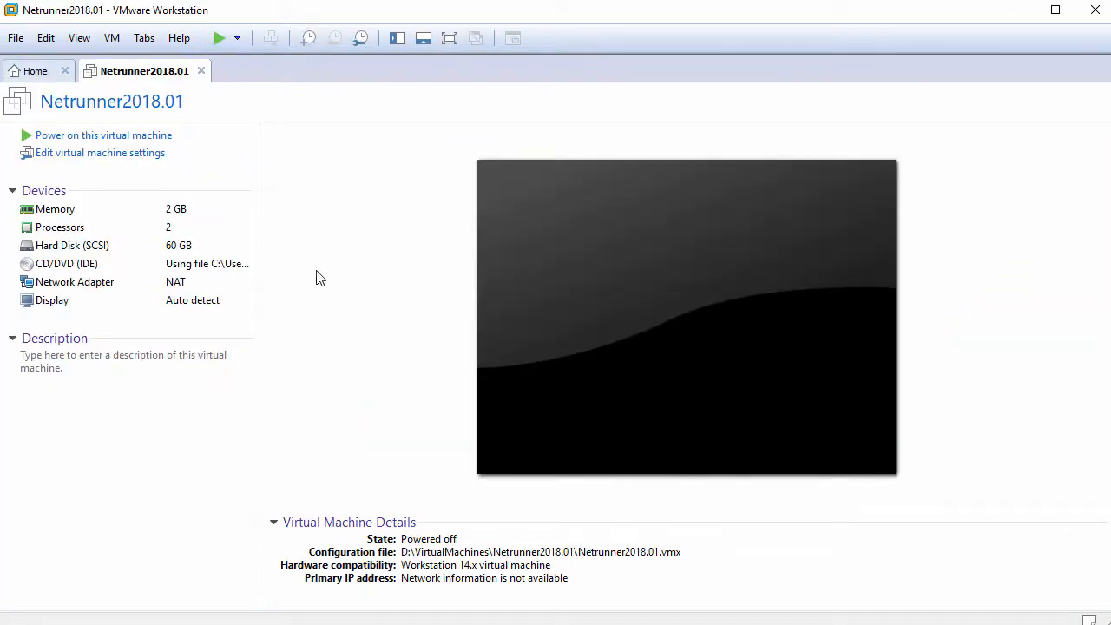
{"action": "left_click", "coordinate": [126, 142]}
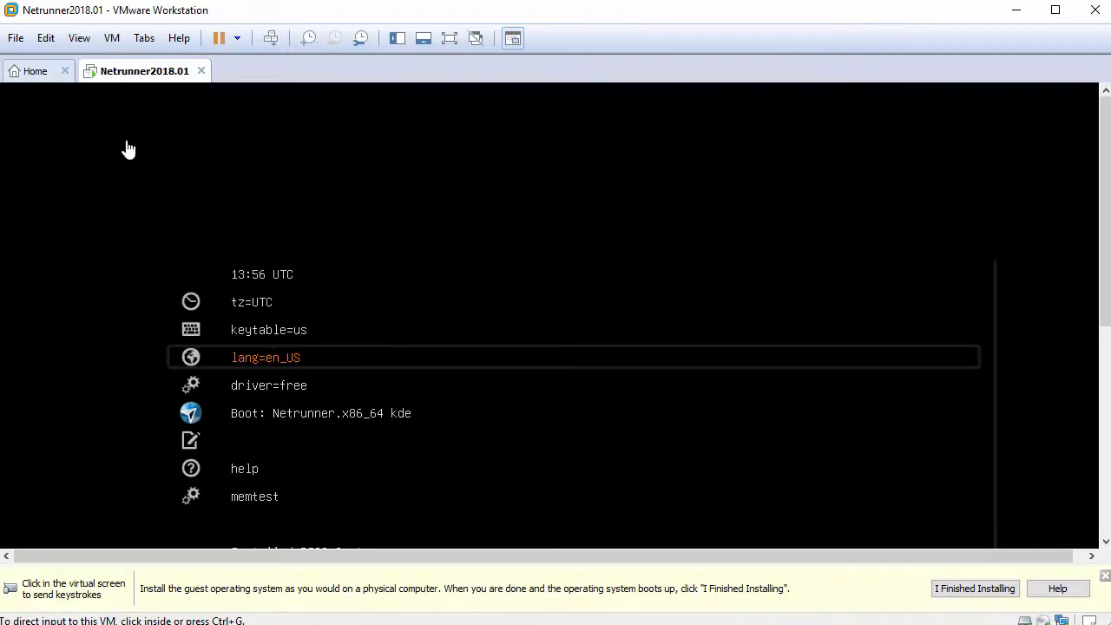
{"action": "left_click", "coordinate": [1105, 577]}
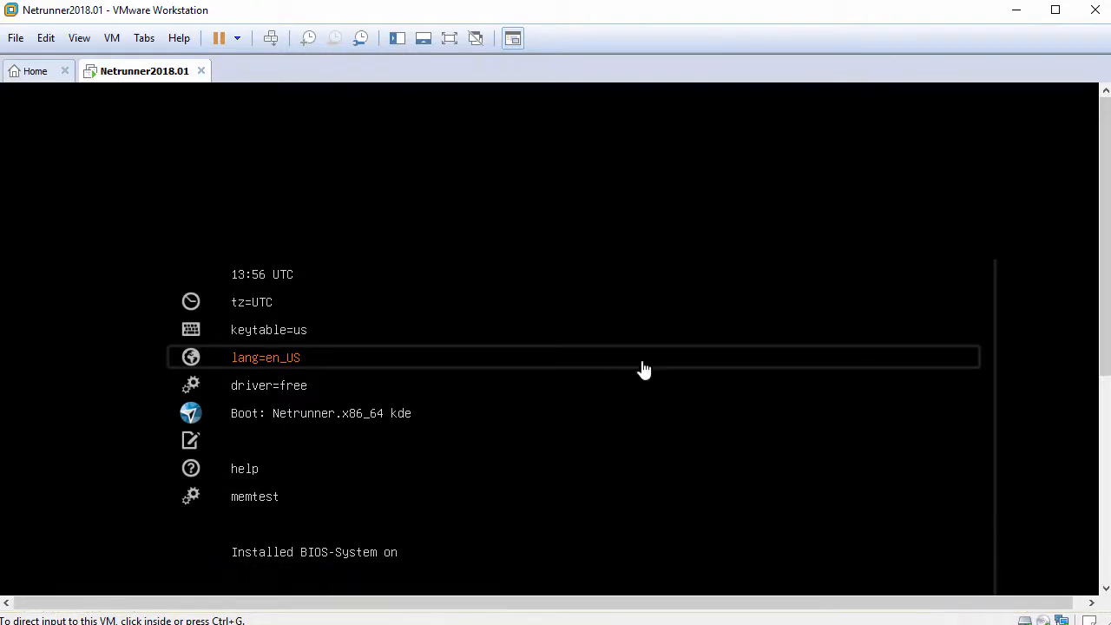
{"action": "left_click", "coordinate": [612, 358]}
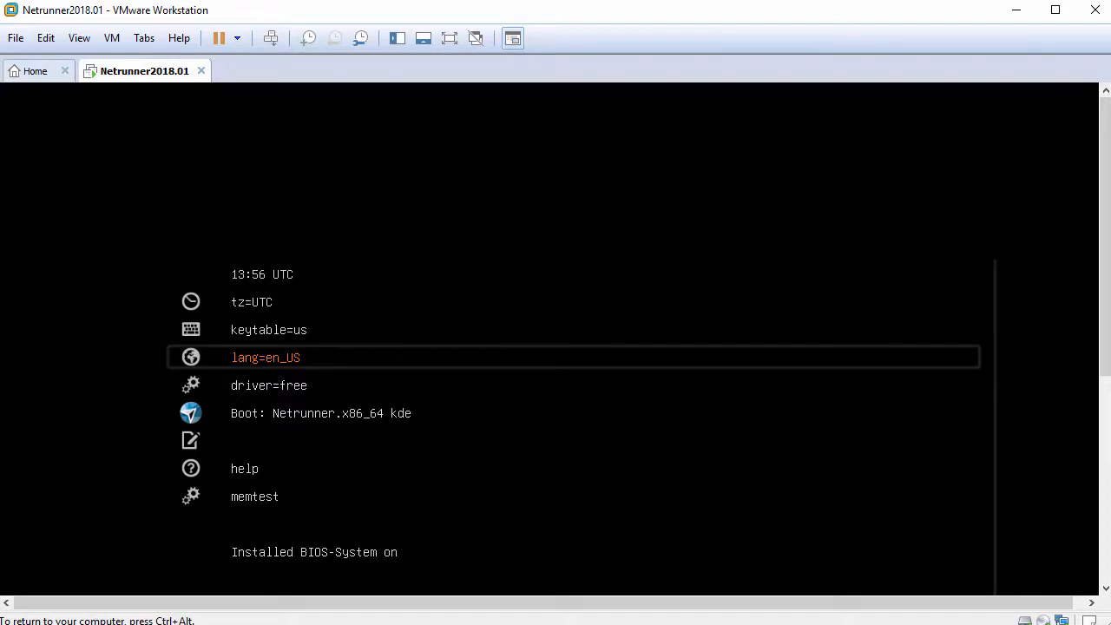
{"action": "key", "text": "Down"}
{"action": "key", "text": "Down"}
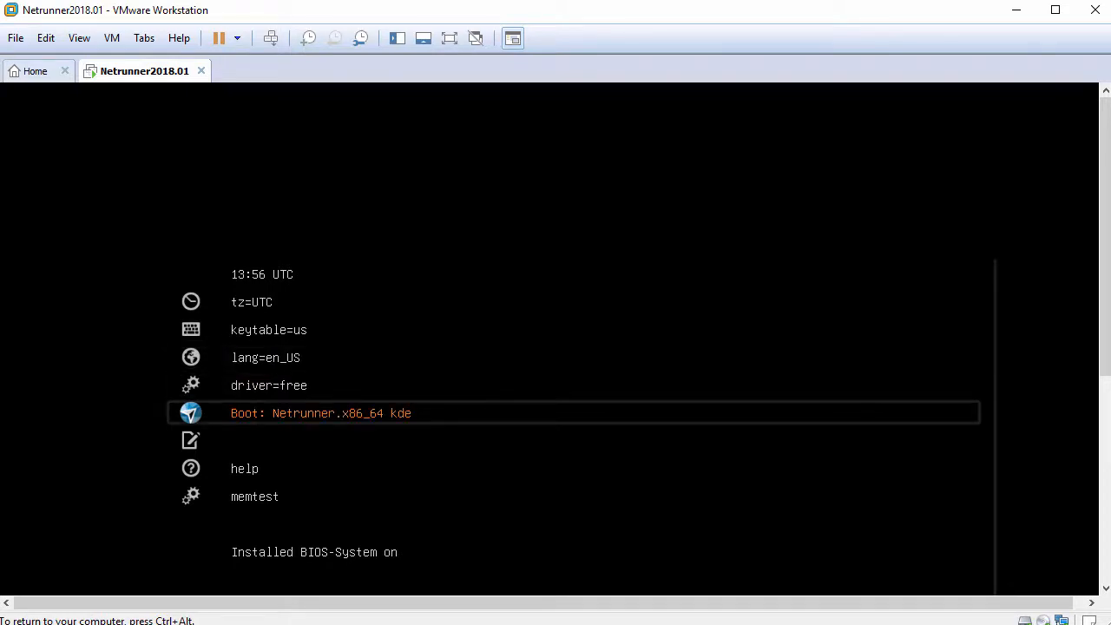
{"action": "key", "text": "Return"}
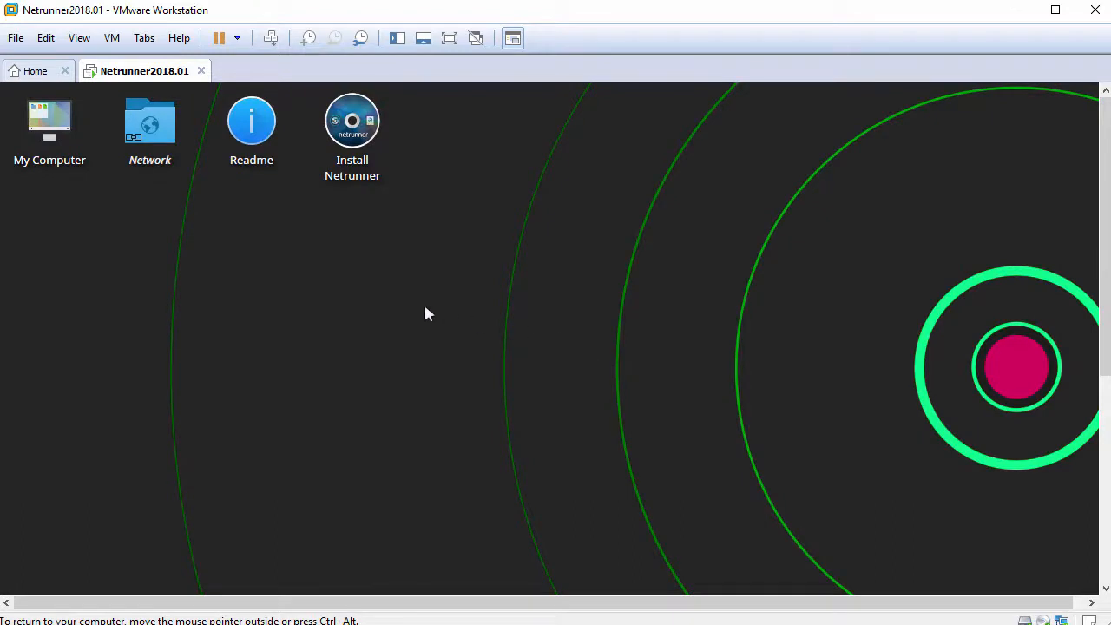
Fit the guest desktop to the window and launch Install Netrunner from the desktop icon
{"action": "left_click", "coordinate": [80, 38]}
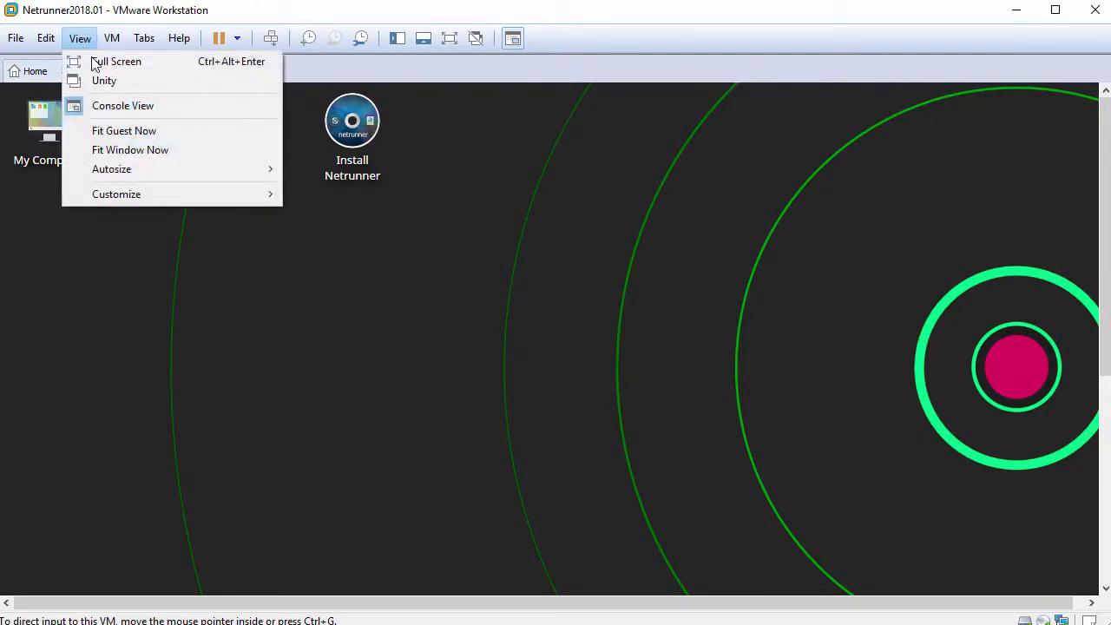
{"action": "left_click", "coordinate": [151, 131]}
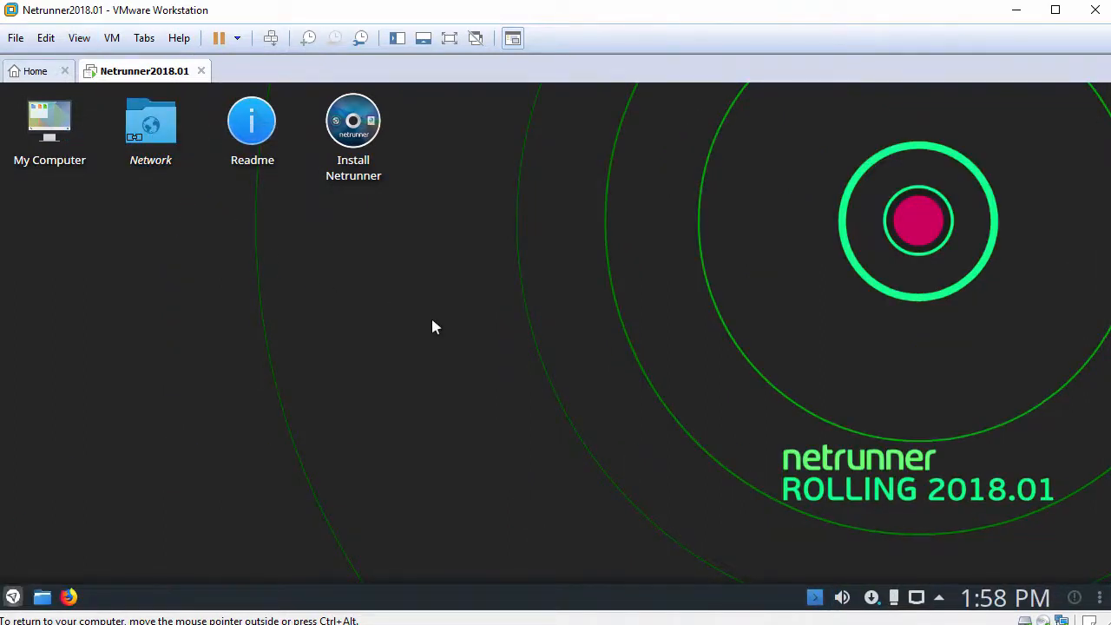
{"action": "left_click", "coordinate": [361, 145]}
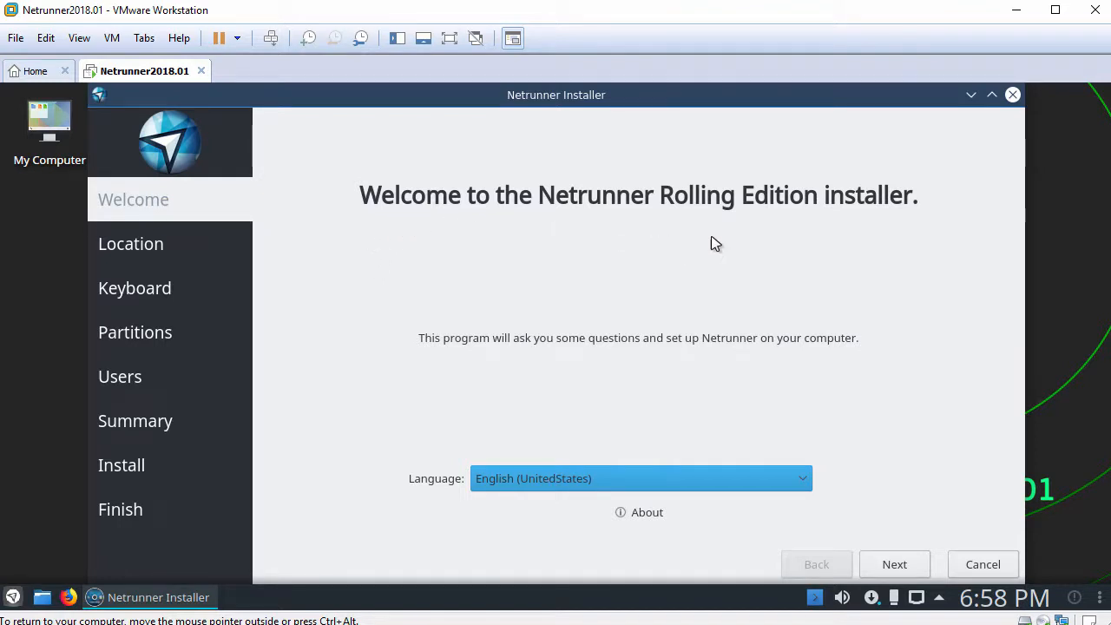
Keep English (United States) as language and America/New York as the time zone
{"action": "left_click", "coordinate": [798, 479]}
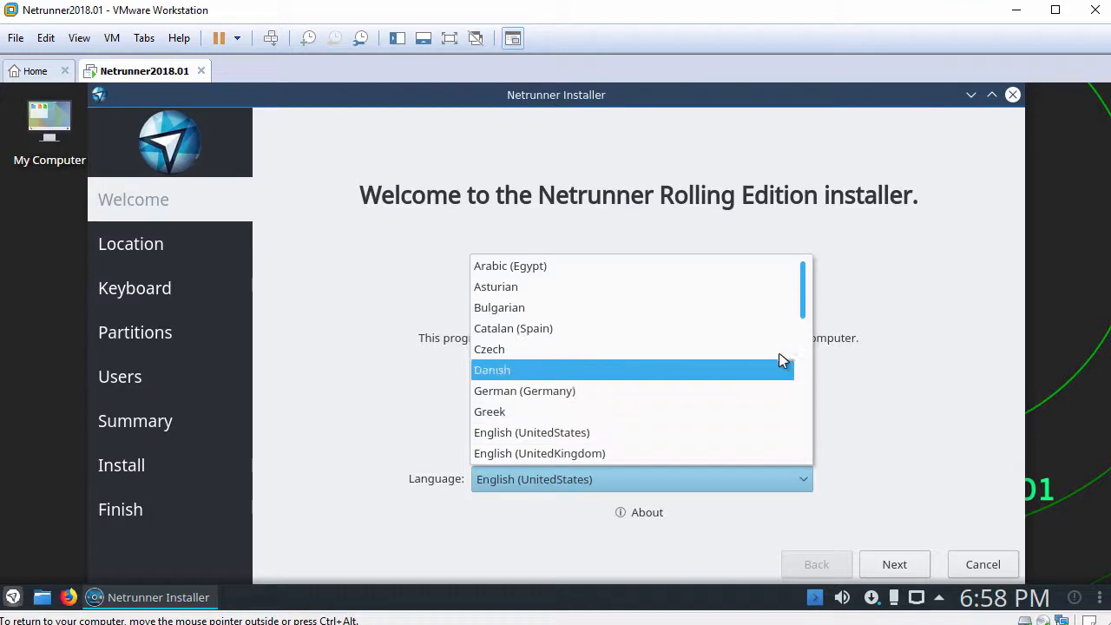
{"action": "left_click", "coordinate": [748, 434]}
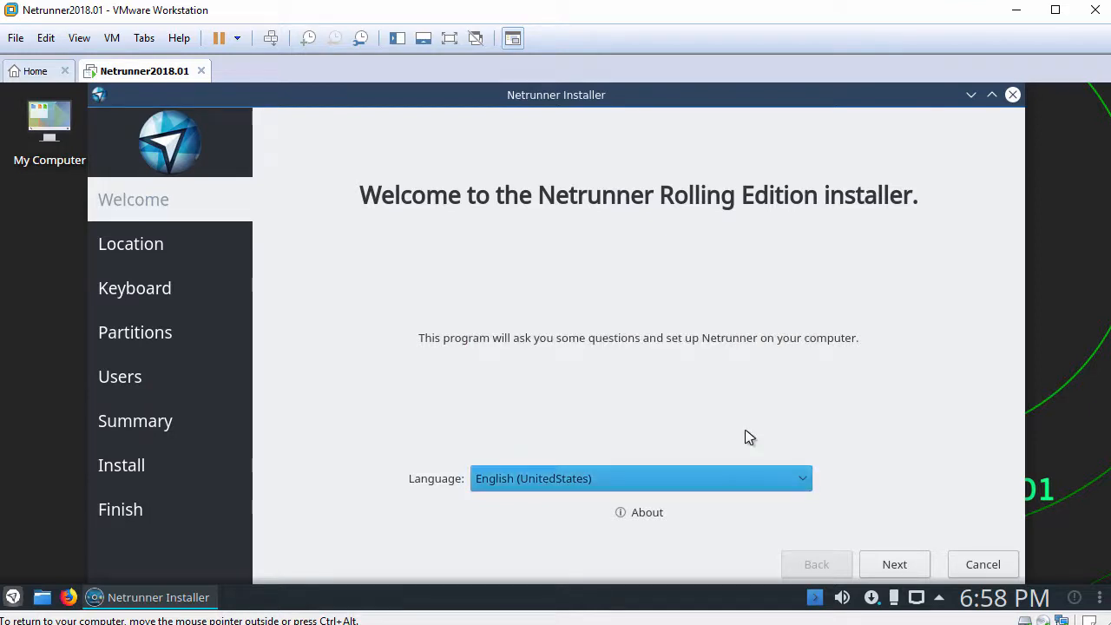
{"action": "left_click", "coordinate": [896, 566]}
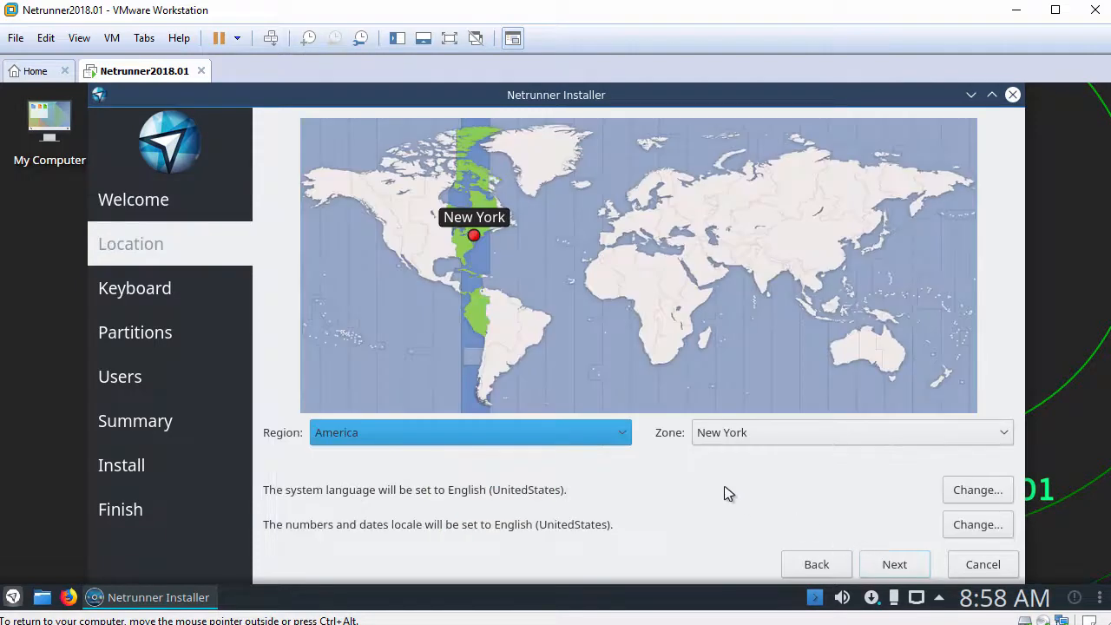
{"action": "left_click", "coordinate": [622, 436]}
{"action": "left_click", "coordinate": [622, 434]}
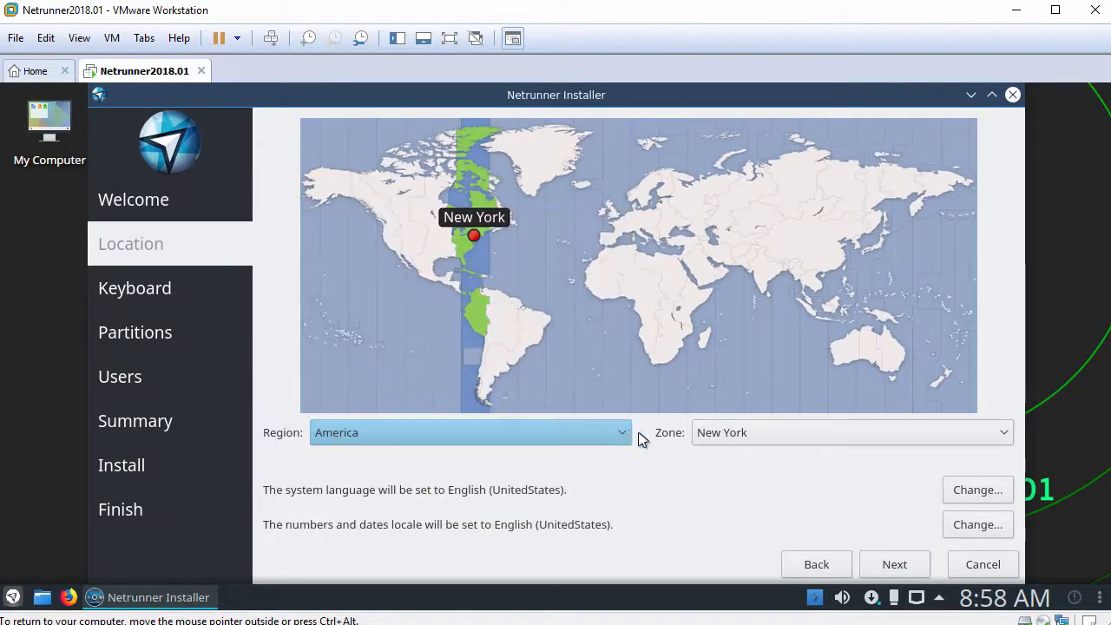
{"action": "left_click", "coordinate": [1002, 434]}
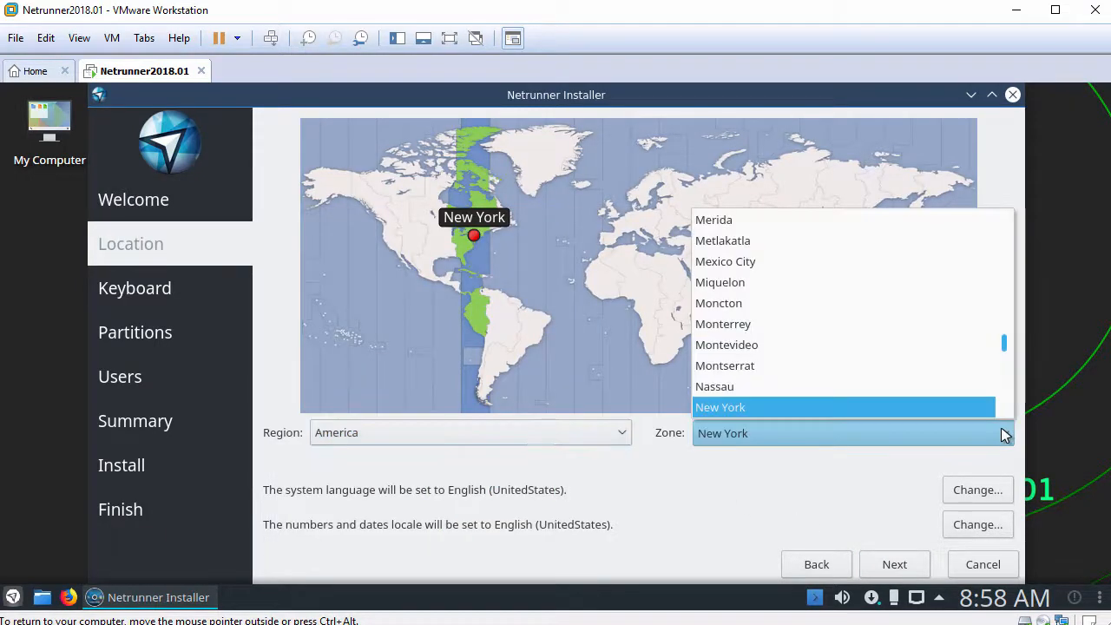
{"action": "left_click", "coordinate": [1002, 434]}
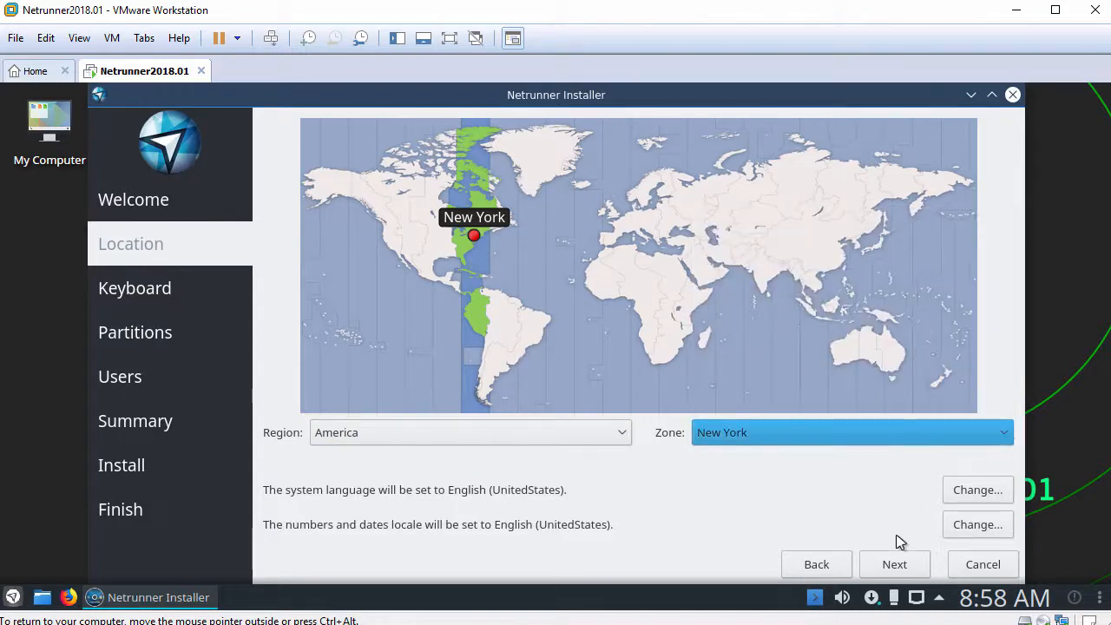
{"action": "left_click", "coordinate": [894, 565]}
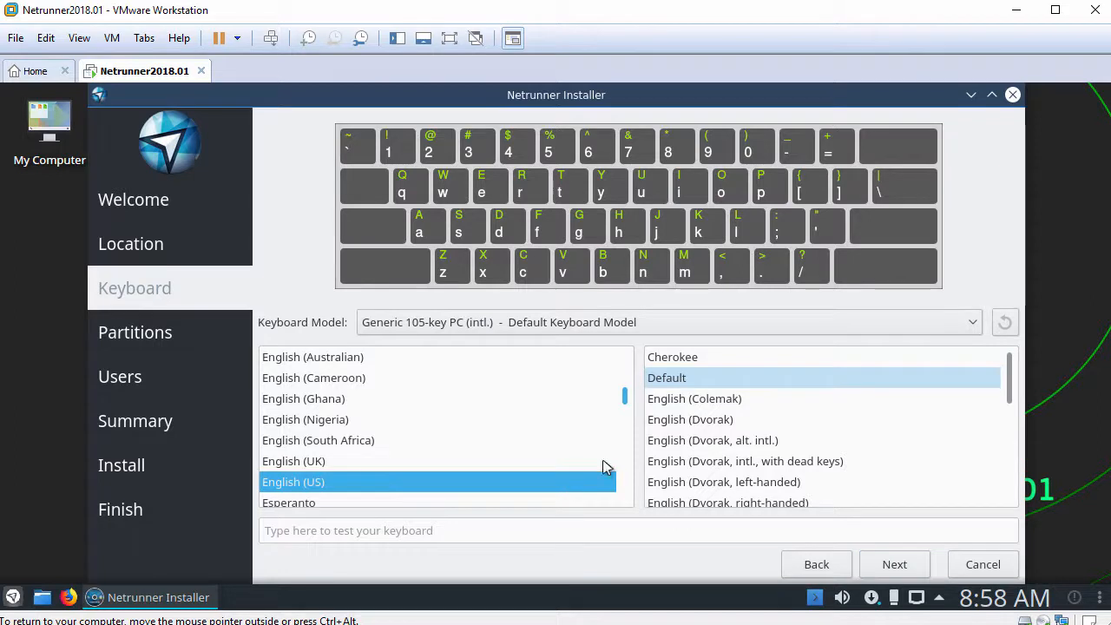
Pick the Default English (US) keyboard and choose to erase the whole disk
{"action": "left_click", "coordinate": [729, 385]}
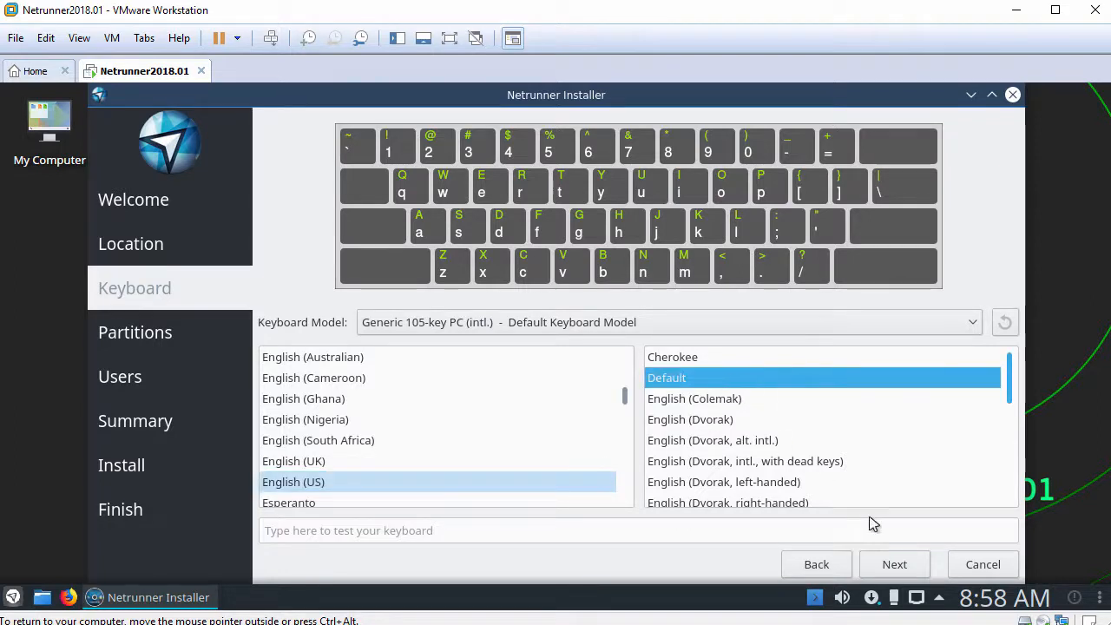
{"action": "left_click", "coordinate": [901, 565]}
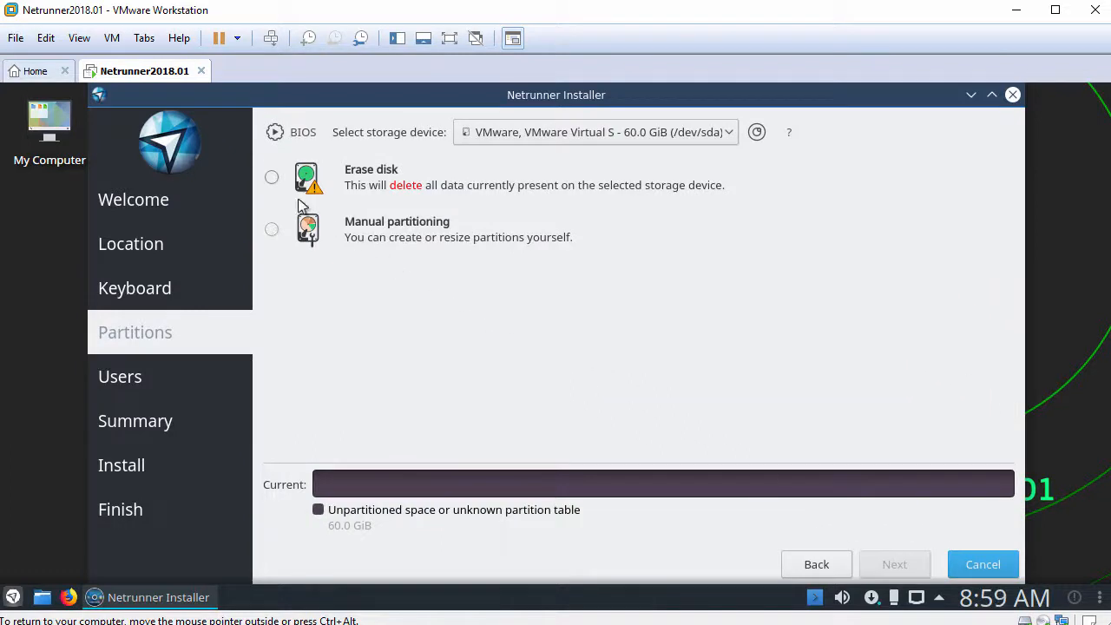
{"action": "left_click", "coordinate": [271, 180]}
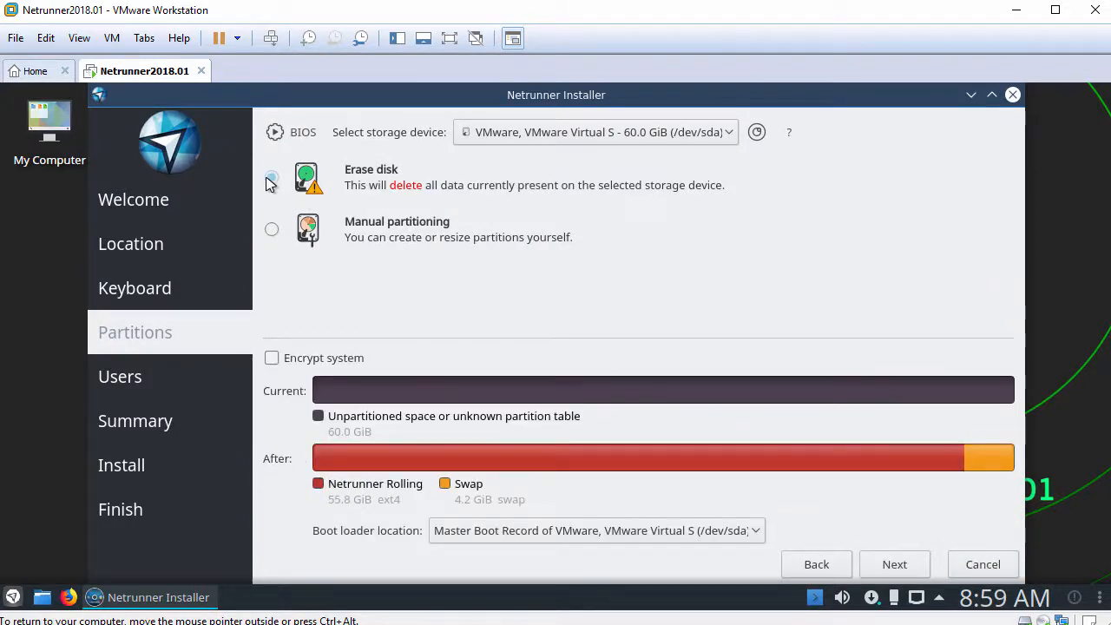
{"action": "left_click", "coordinate": [895, 565]}
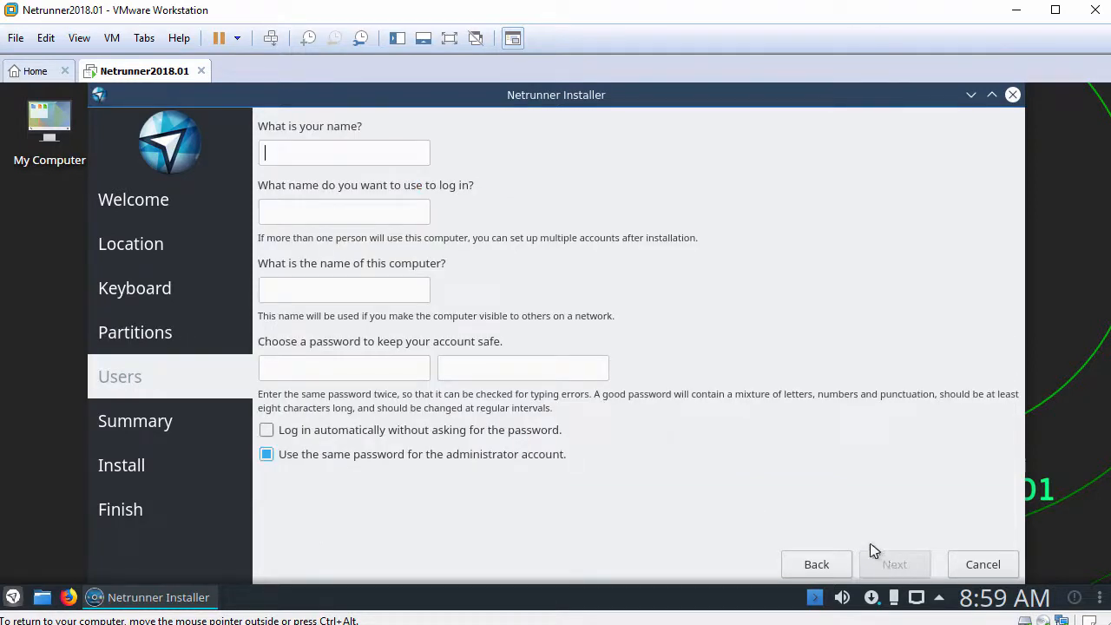
Enter the user's full name, login, computer name netrunner2018 and the account password
{"action": "type", "text": "John Smith"}
{"action": "key", "text": "Tab"}
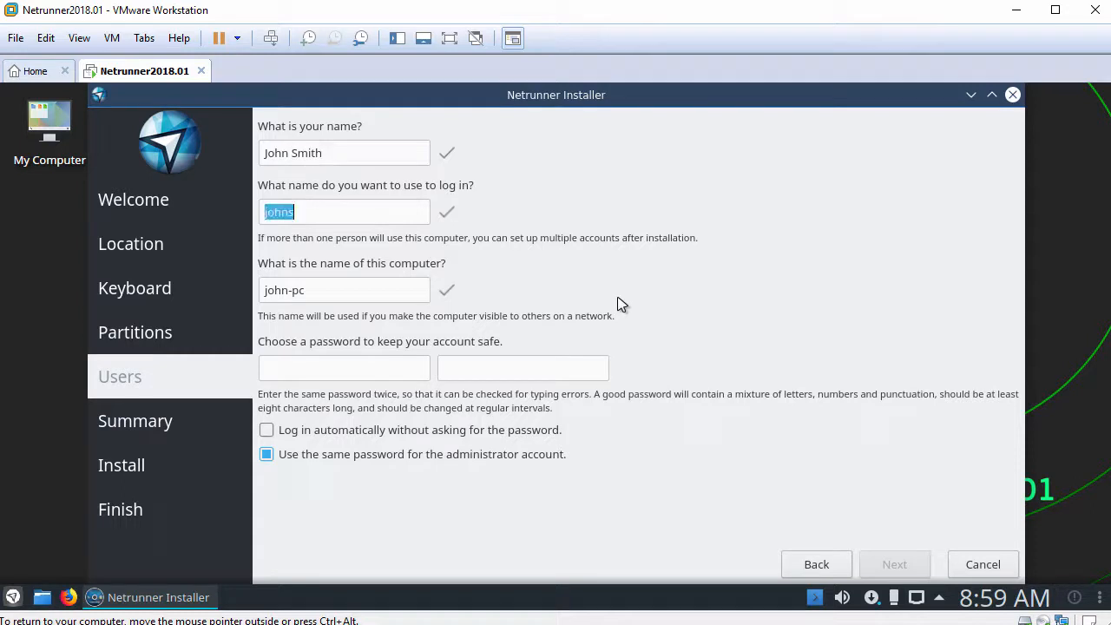
{"action": "type", "text": "j"}
{"action": "key", "text": "Tab"}
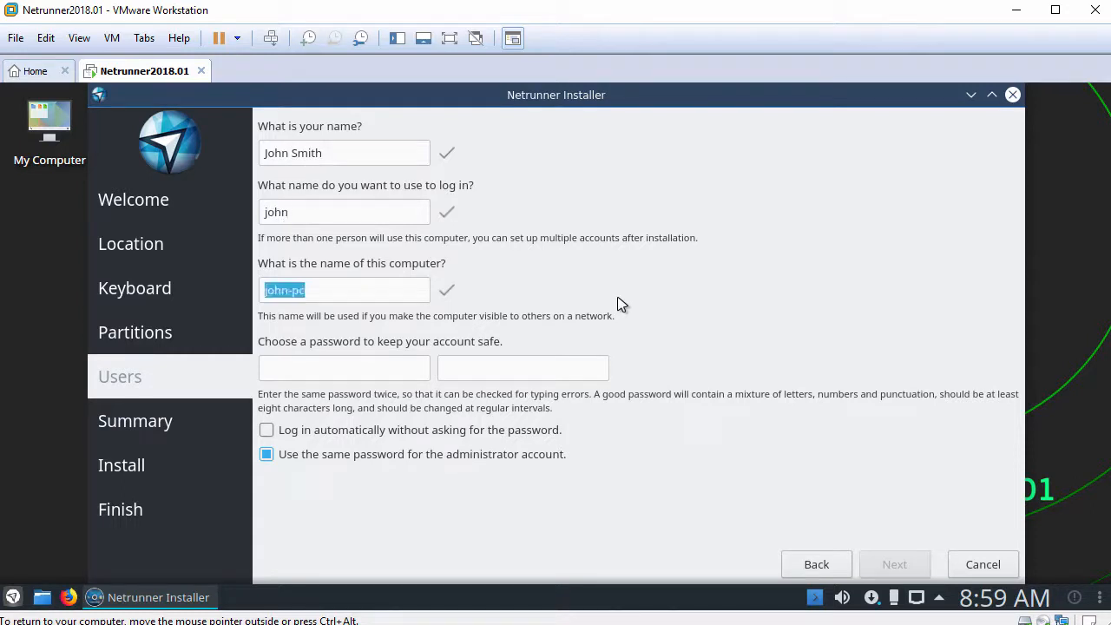
{"action": "type", "text": "netrunner"}
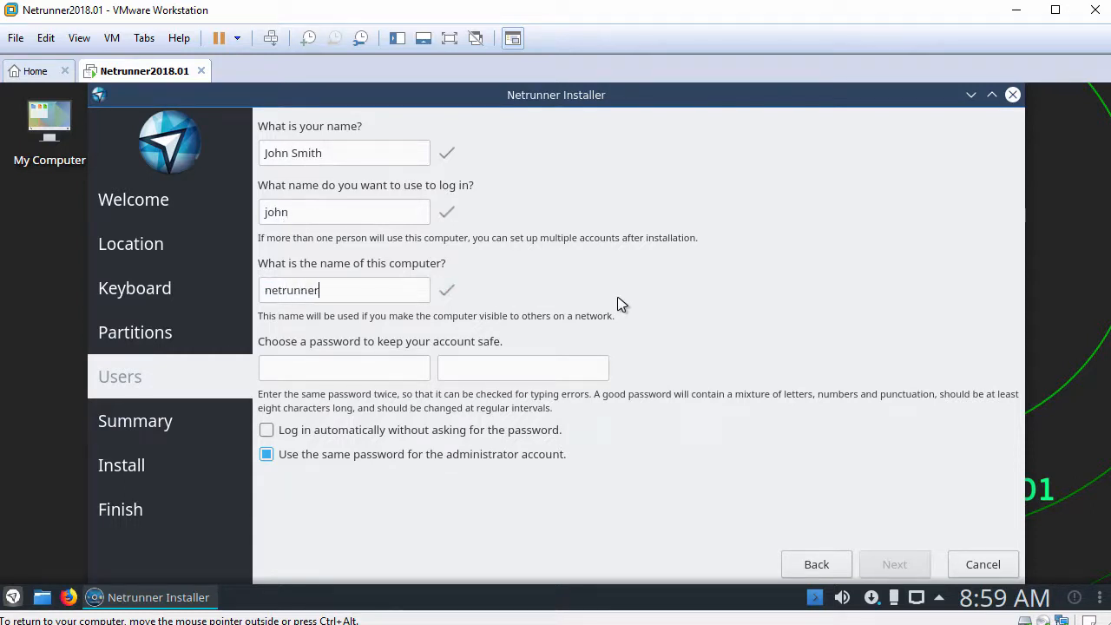
{"action": "type", "text": "2018"}
{"action": "key", "text": "Tab"}
{"action": "type", "text": "••••••••"}
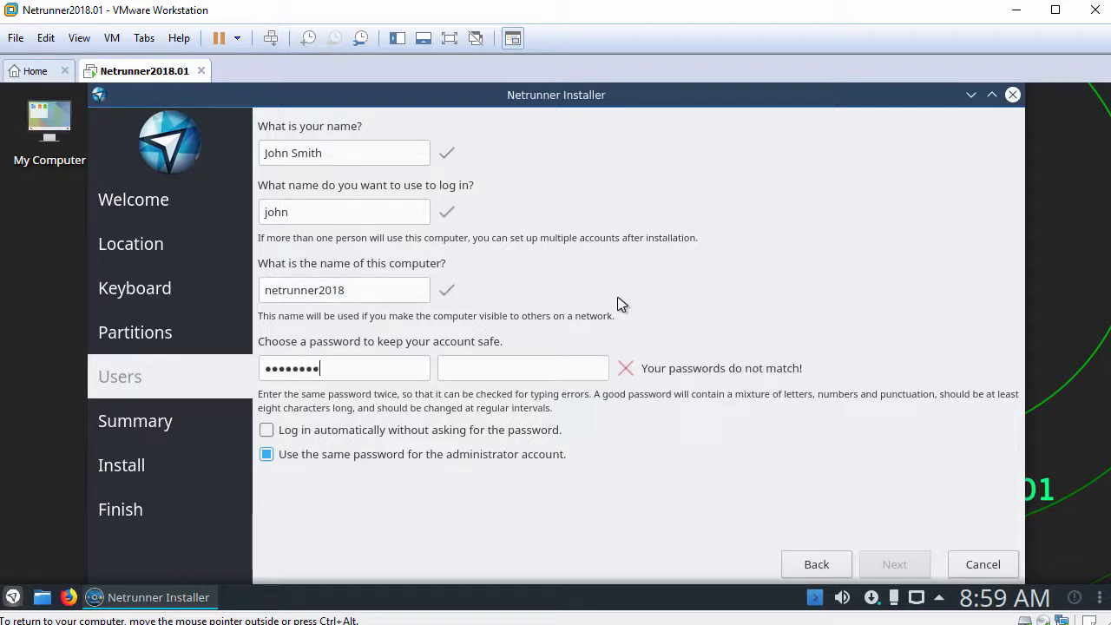
{"action": "type", "text": "•••••"}
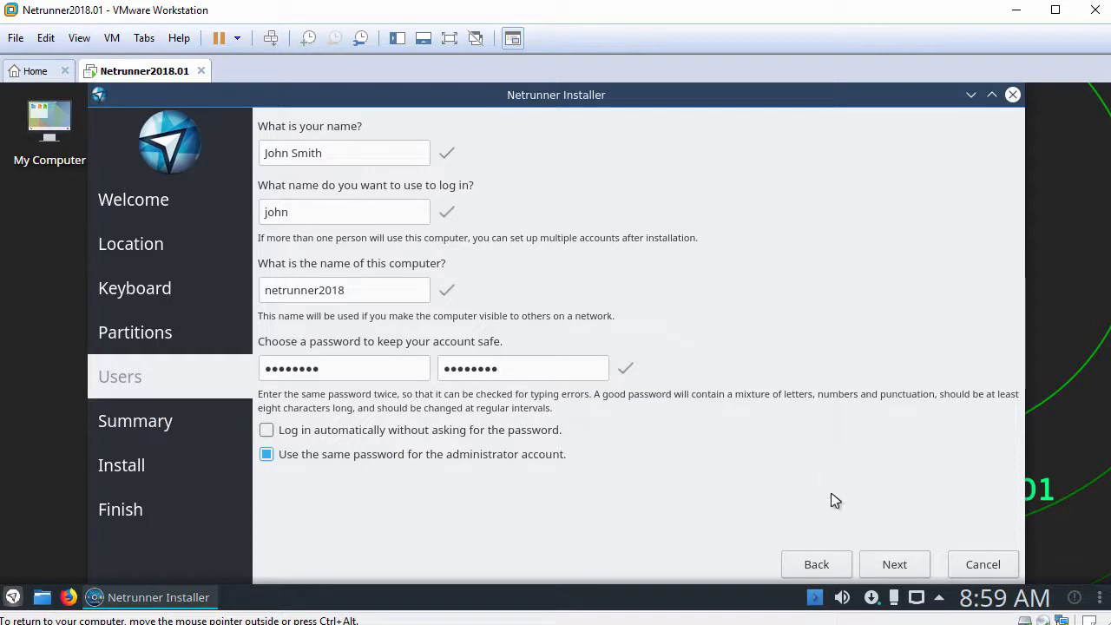
{"action": "left_click", "coordinate": [893, 561]}
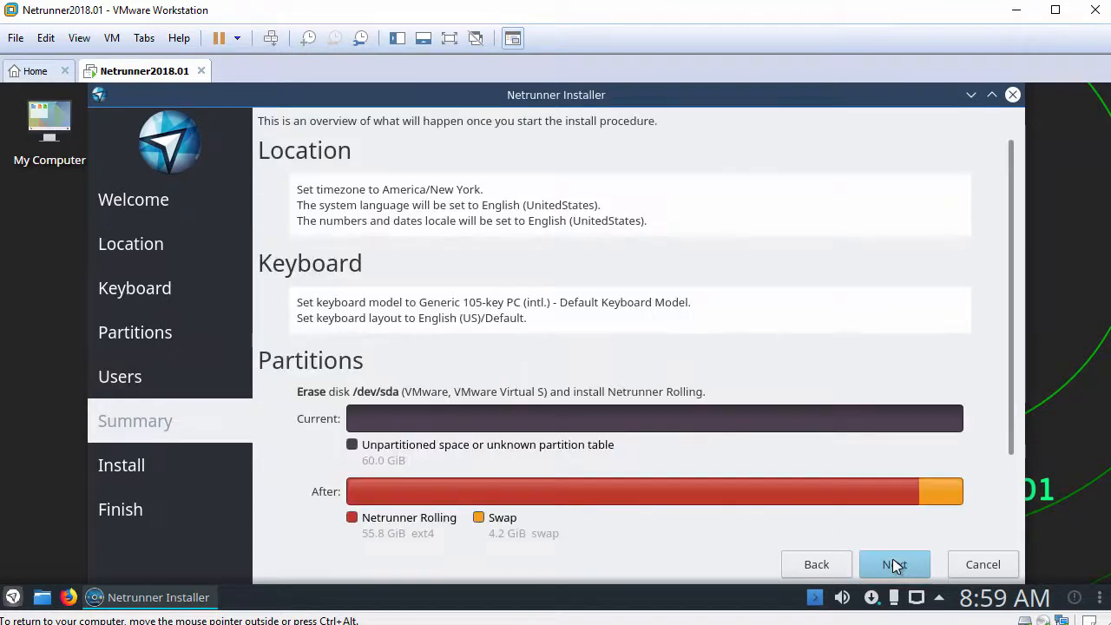
Confirm the summary and approve Install now in the Continue with setup? dialog
{"action": "left_click", "coordinate": [892, 563]}
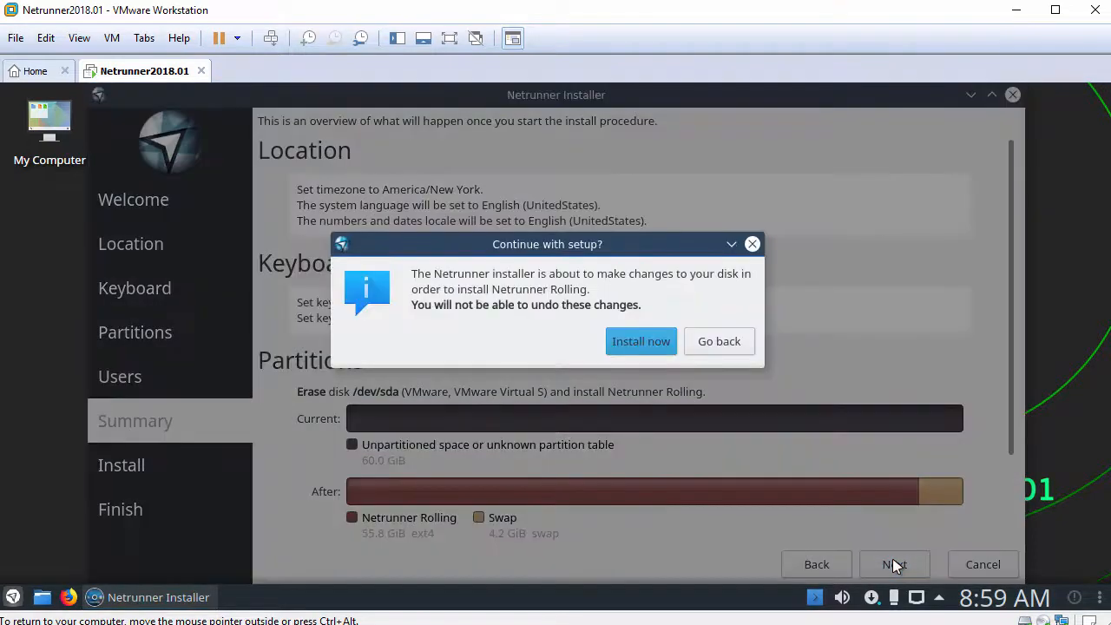
{"action": "left_click", "coordinate": [655, 346]}
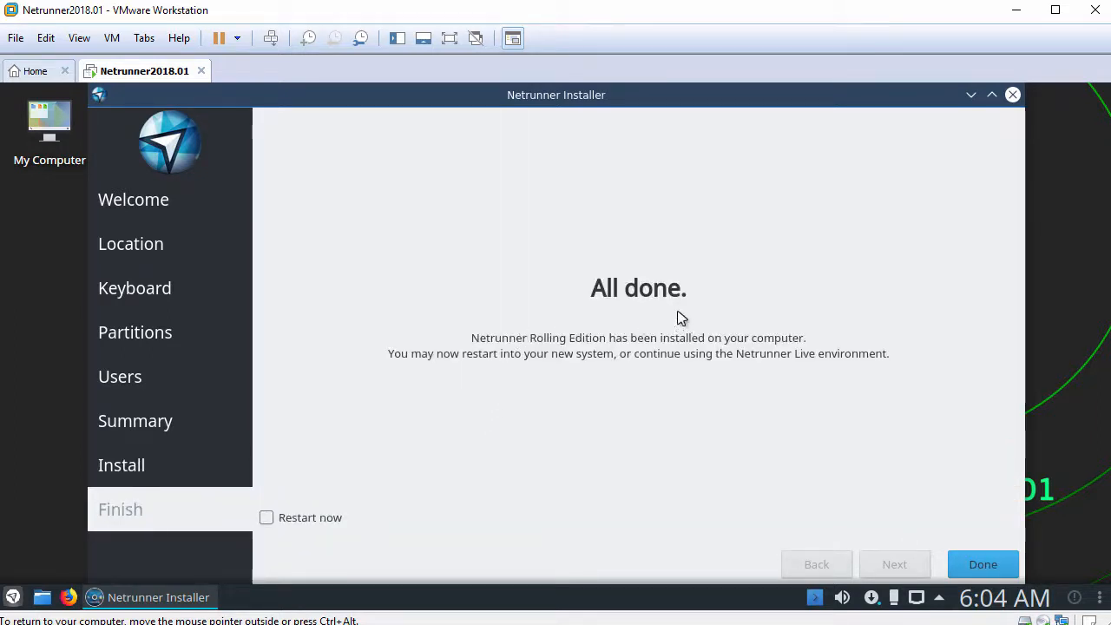
Tick Restart now, finish the installer, boot from GRUB and log in with the account password
{"action": "left_click", "coordinate": [267, 518]}
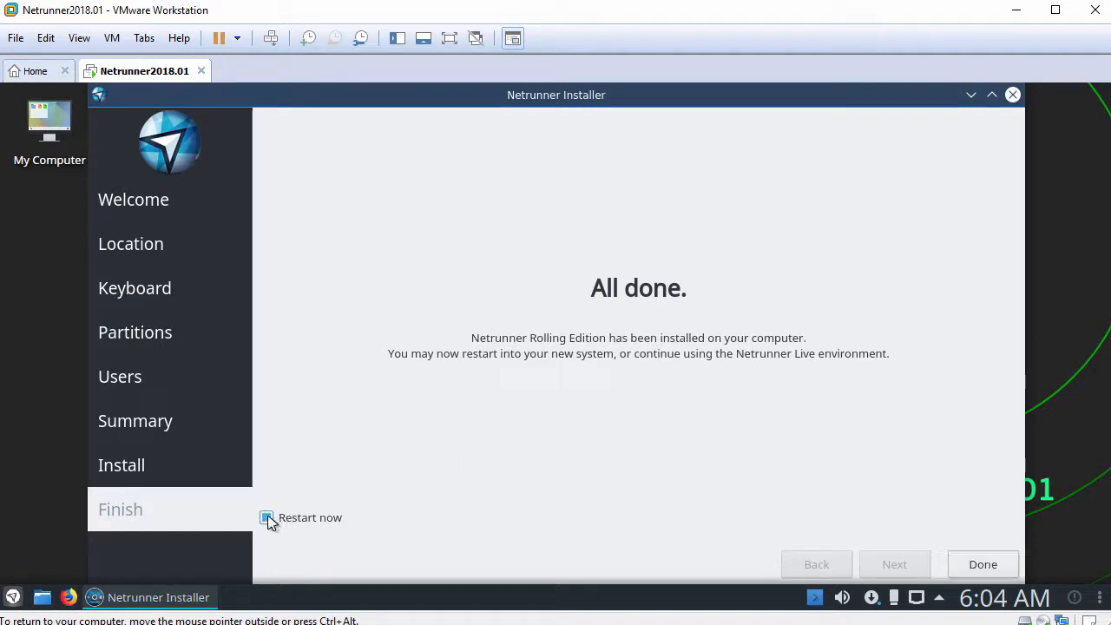
{"action": "left_click", "coordinate": [958, 565]}
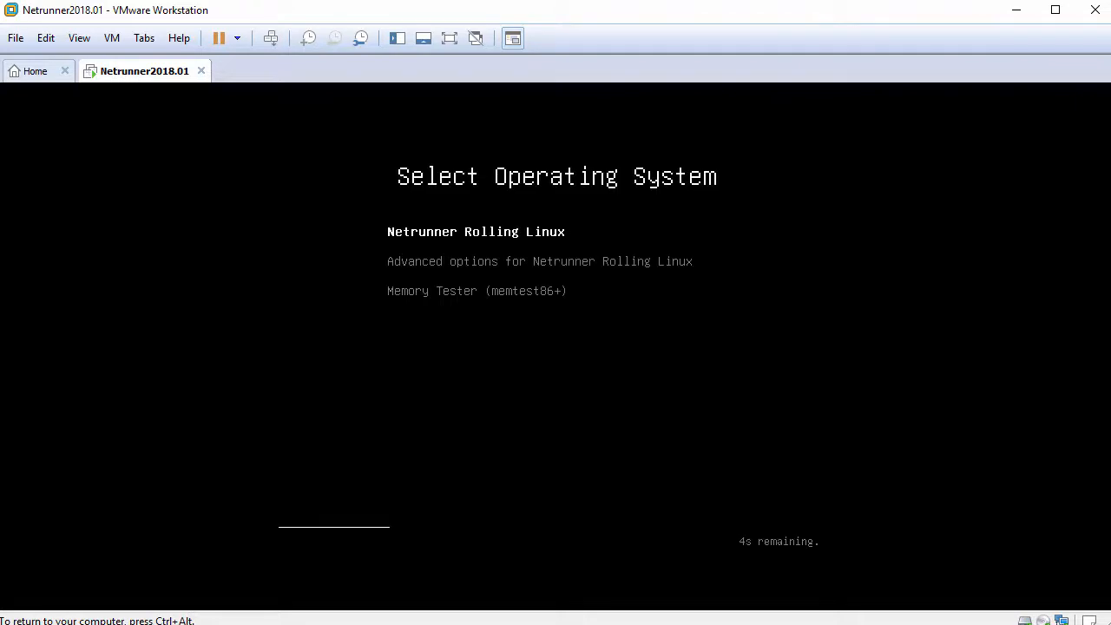
{"action": "key", "text": "Return"}
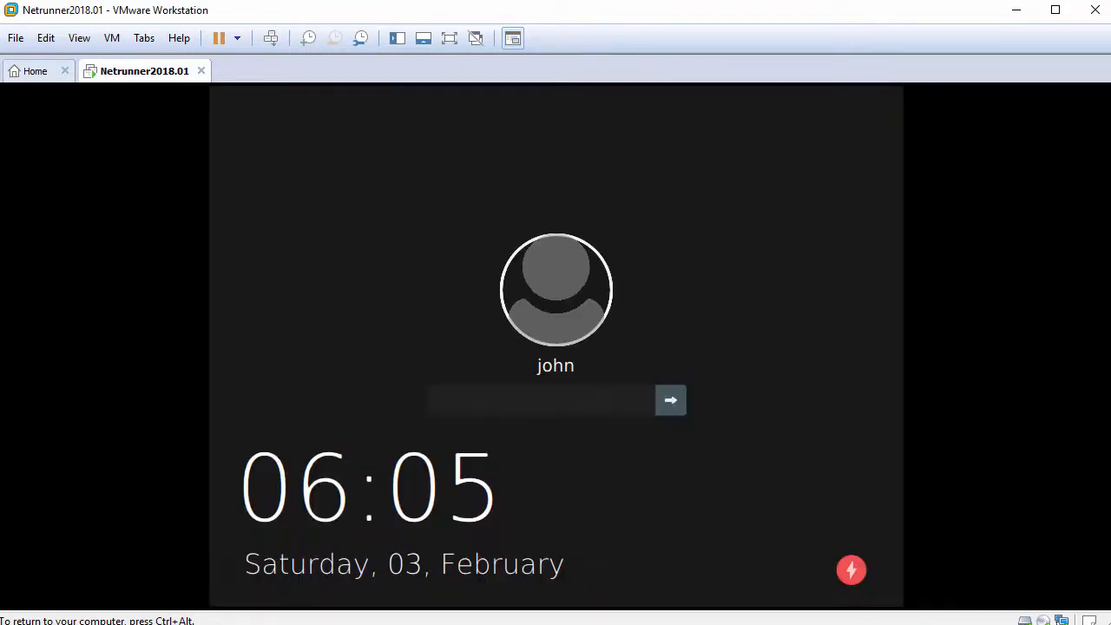
{"action": "type", "text": "********"}
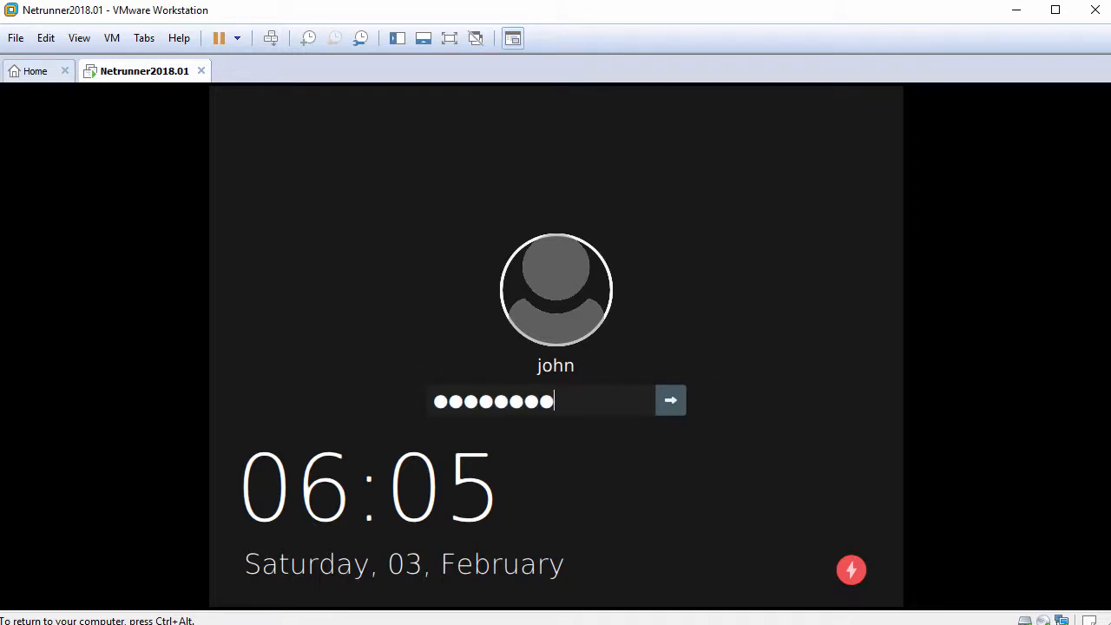
{"action": "key", "text": "Return"}
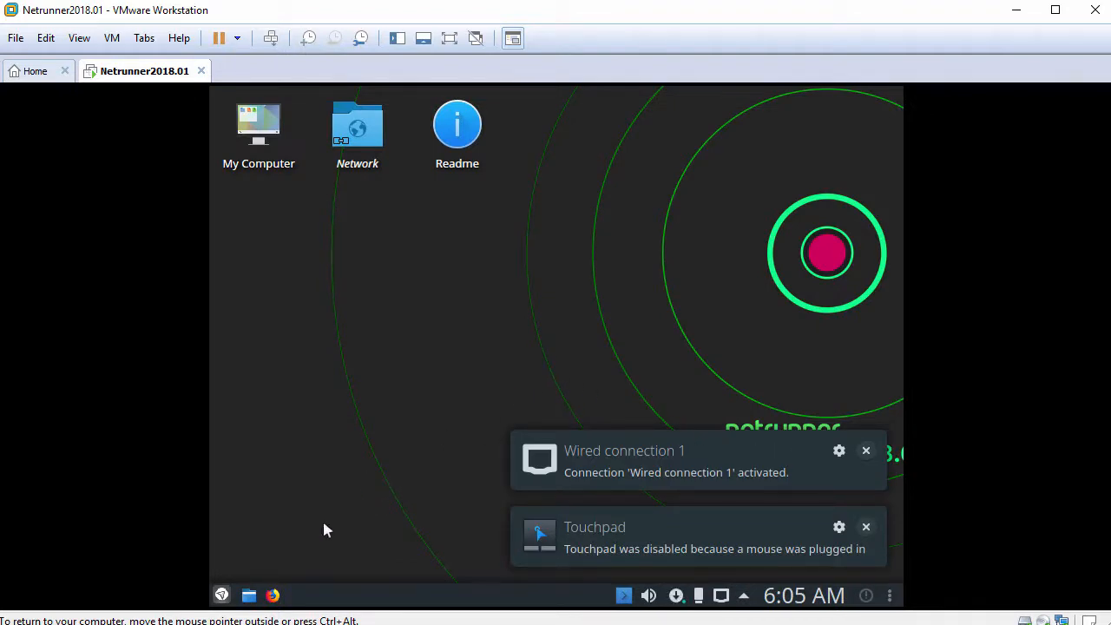
Open and close the launcher, then use Fit Guest Now to fill the VM window
{"action": "left_click", "coordinate": [222, 595]}
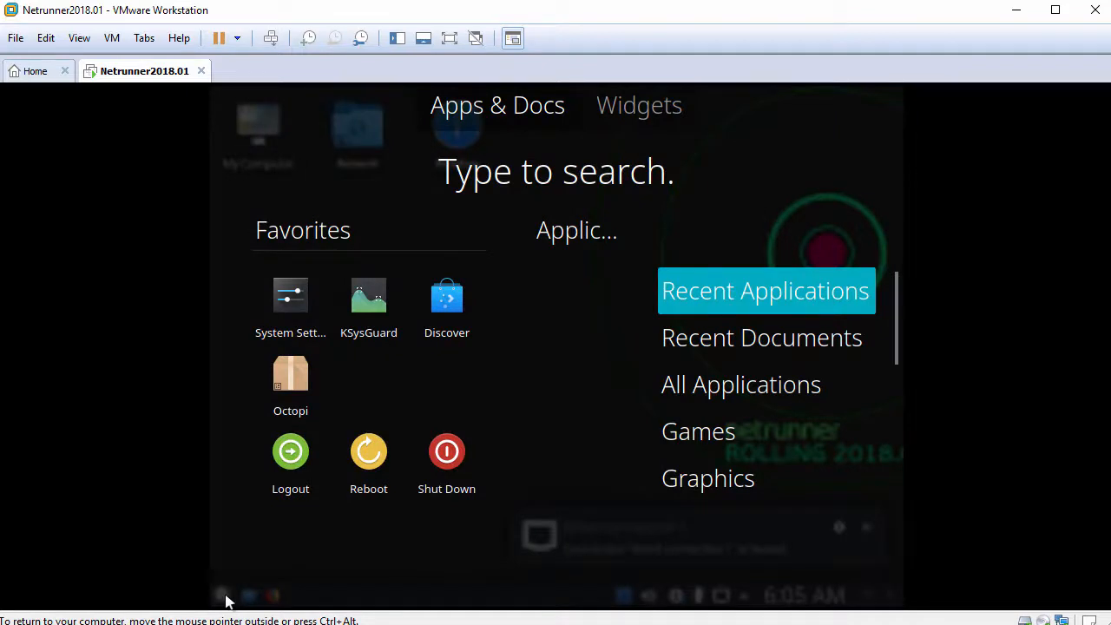
{"action": "left_click", "coordinate": [223, 597]}
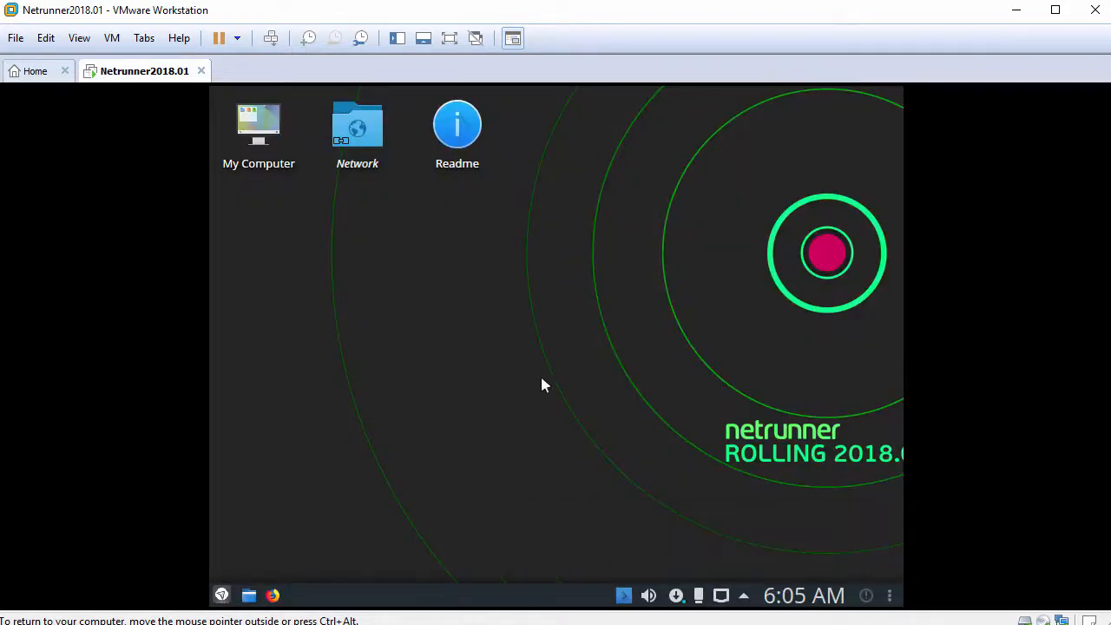
{"action": "left_click", "coordinate": [80, 38]}
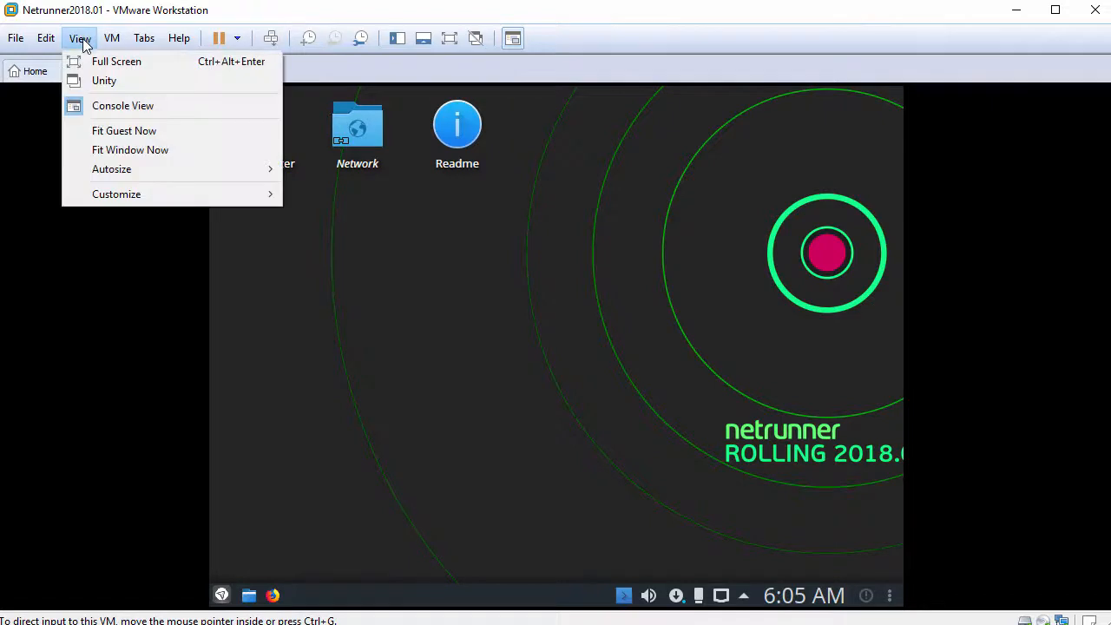
{"action": "left_click", "coordinate": [149, 134]}
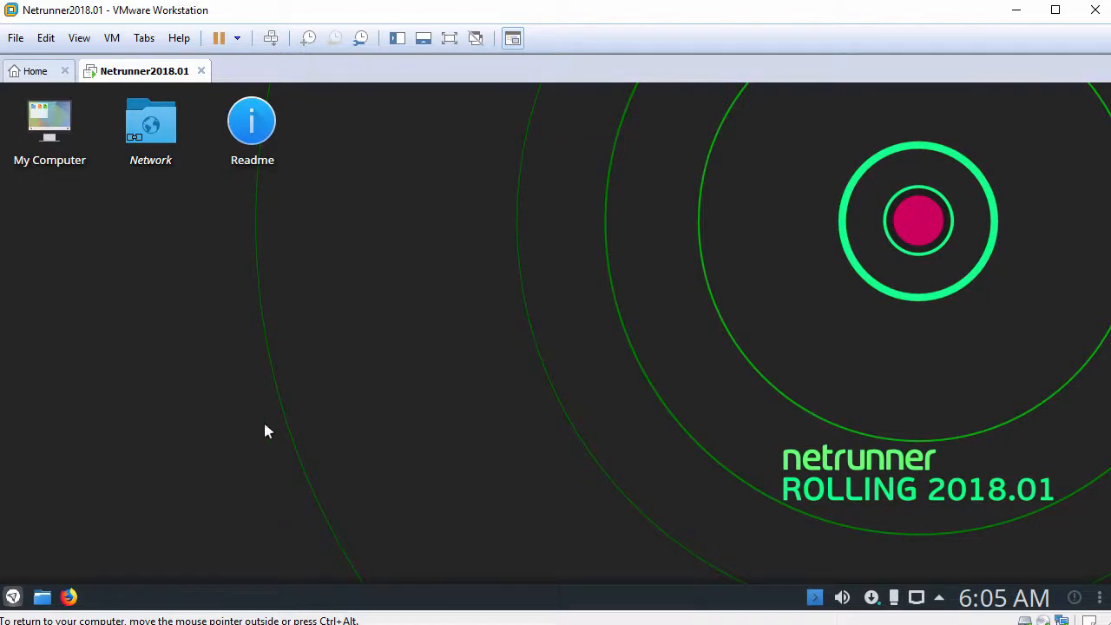
Open the home folder in a maximized Dolphin and paste the host file into it
{"action": "left_click", "coordinate": [42, 597]}
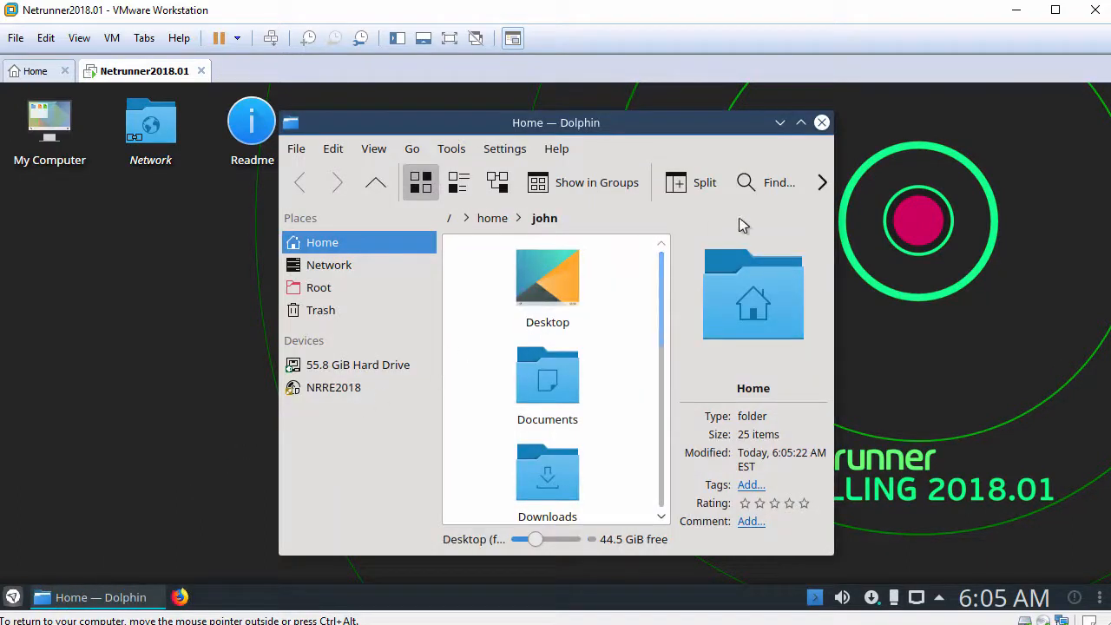
{"action": "left_click", "coordinate": [800, 123]}
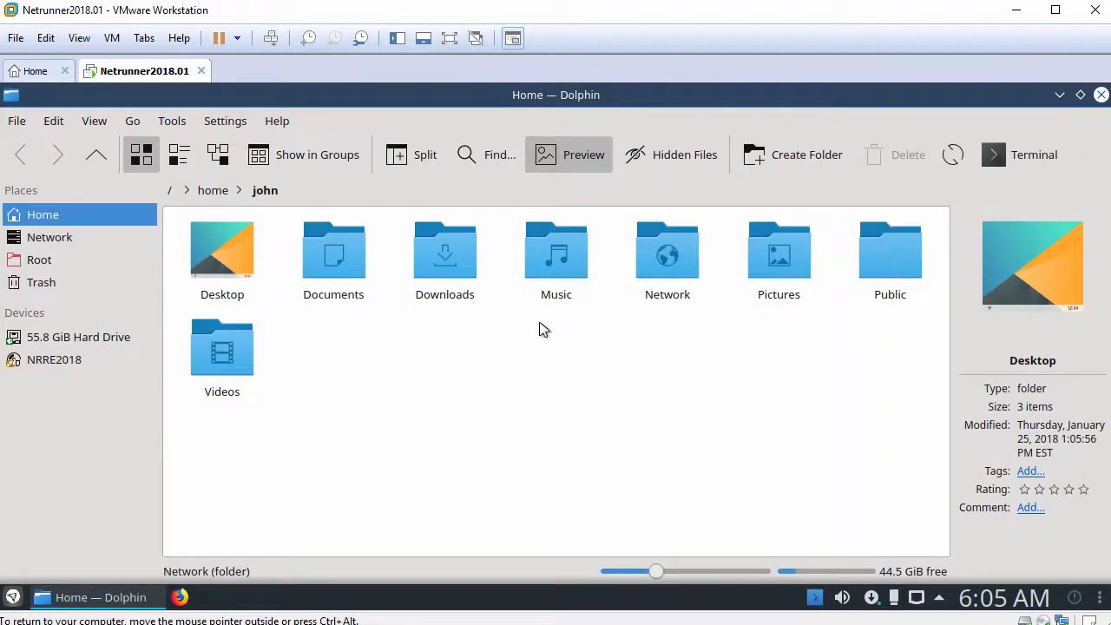
{"action": "right_click", "coordinate": [472, 338]}
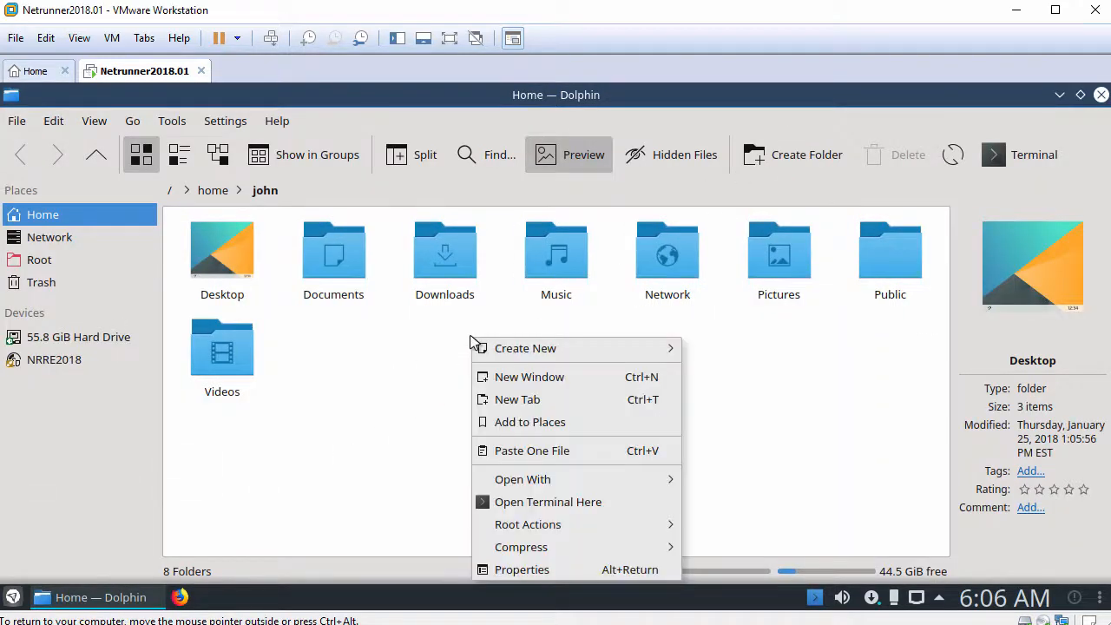
{"action": "left_click", "coordinate": [516, 458]}
Open FileFromHost.txt in the text editor
{"action": "left_click", "coordinate": [320, 434]}
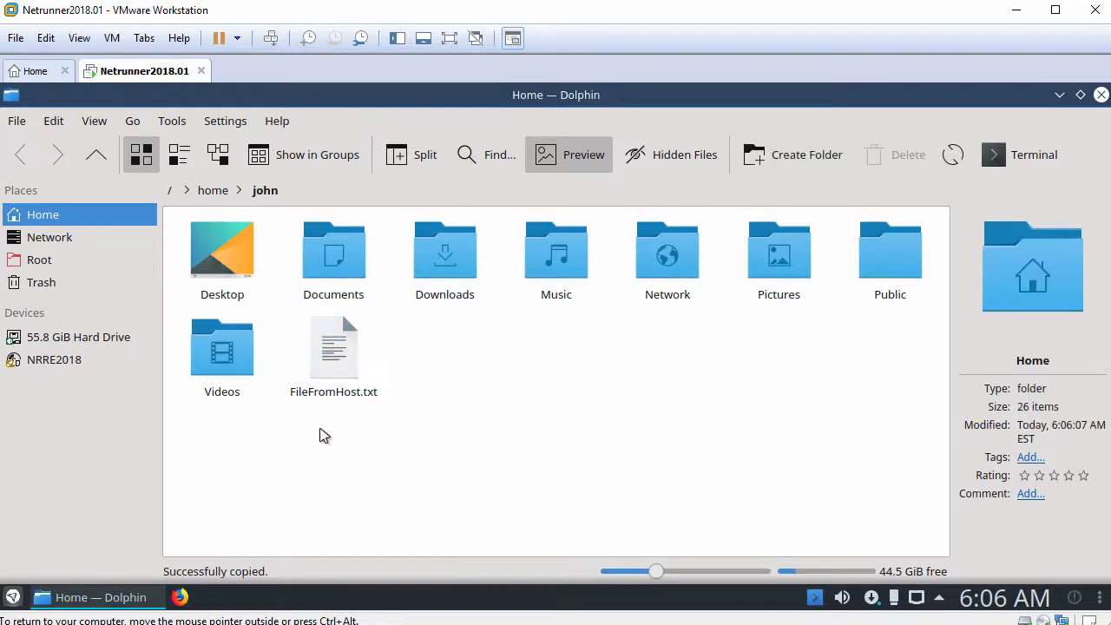
{"action": "left_click", "coordinate": [339, 363]}
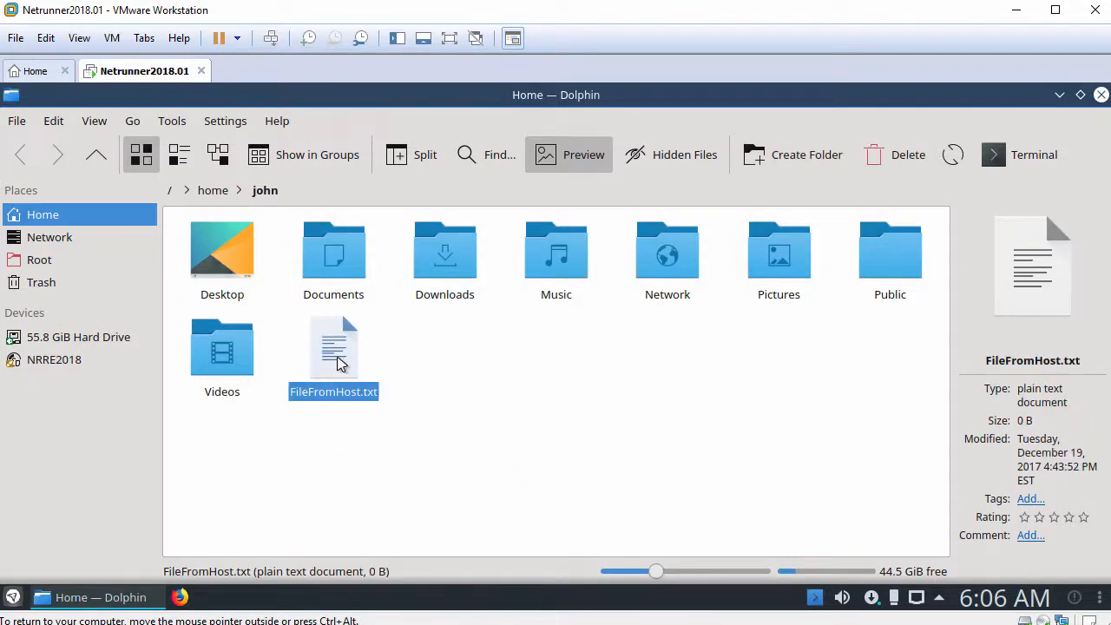
{"action": "double_click", "coordinate": [338, 362]}
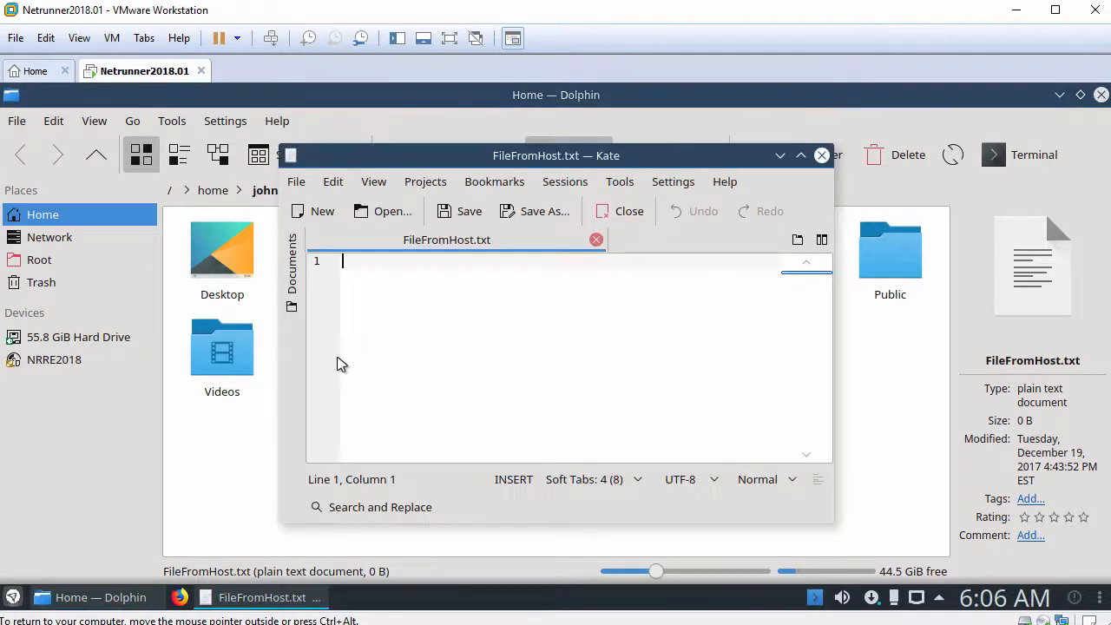
Maximize Kate, paste the host clipboard text into FileFromHost.txt and enlarge the text
{"action": "double_click", "coordinate": [427, 155]}
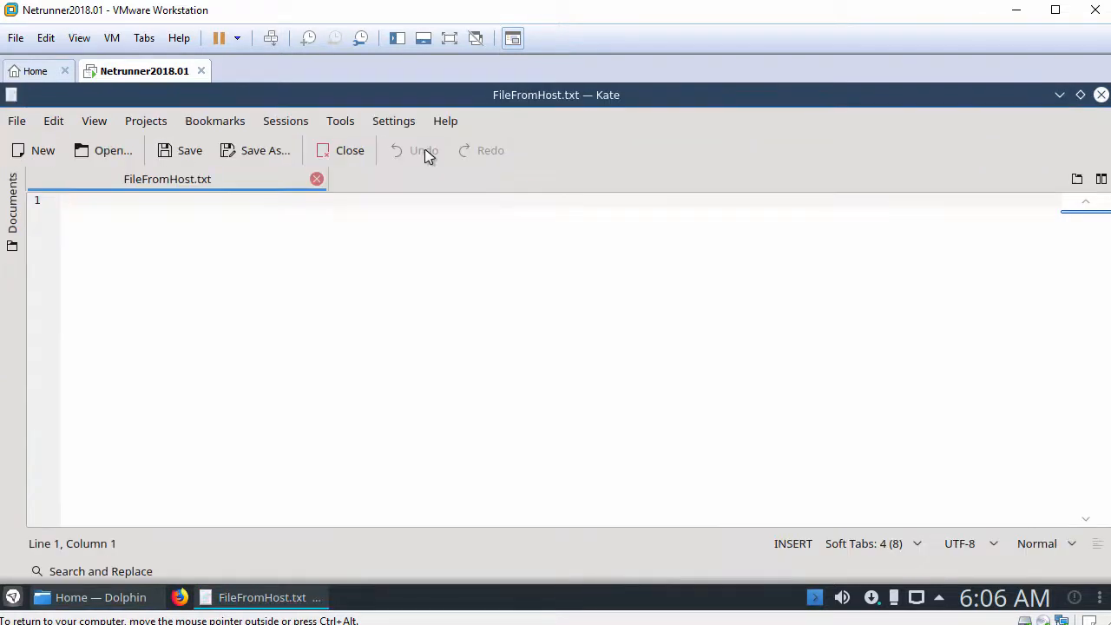
{"action": "right_click", "coordinate": [364, 239]}
{"action": "left_click", "coordinate": [394, 290]}
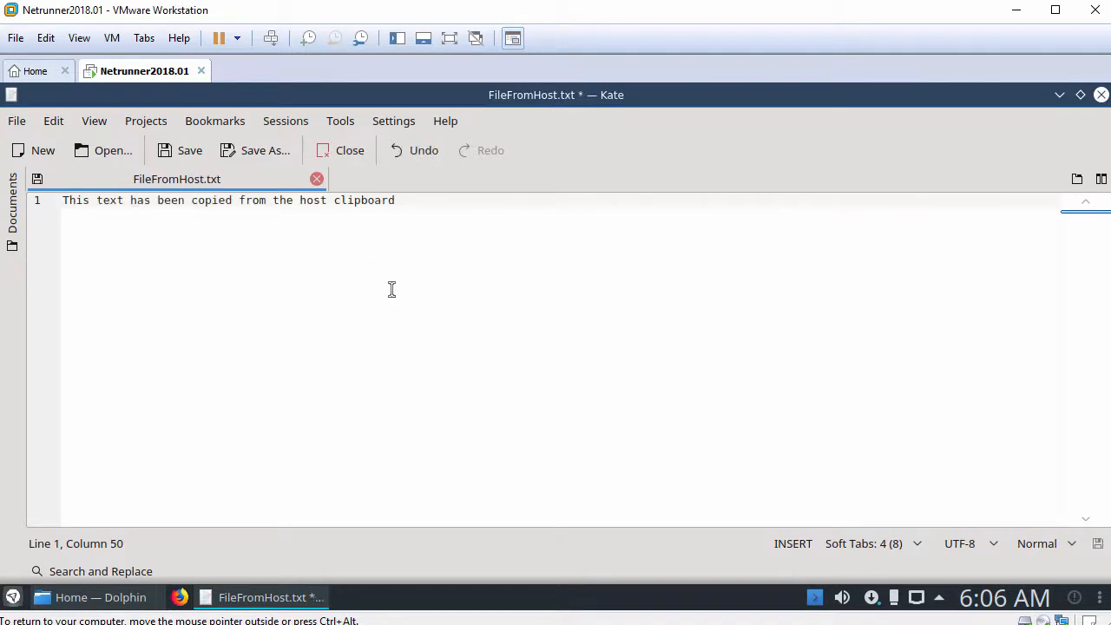
{"action": "key", "text": "ctrl+plus"}
{"action": "key", "text": "ctrl+plus"}
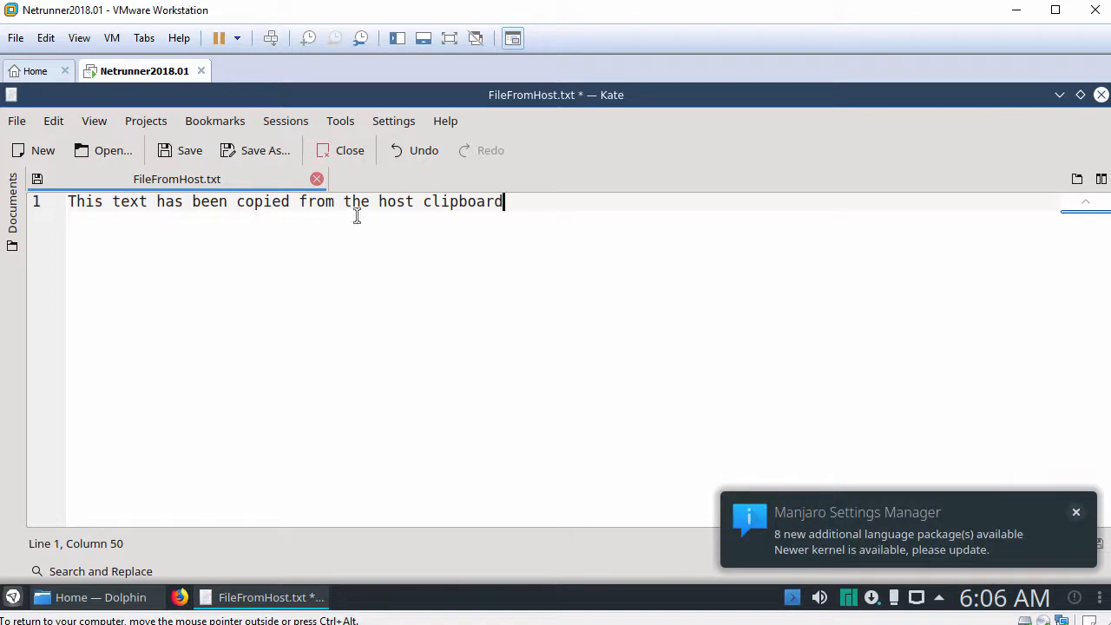
Close Kate discarding the unsaved changes, then close Dolphin
{"action": "left_click", "coordinate": [1100, 95]}
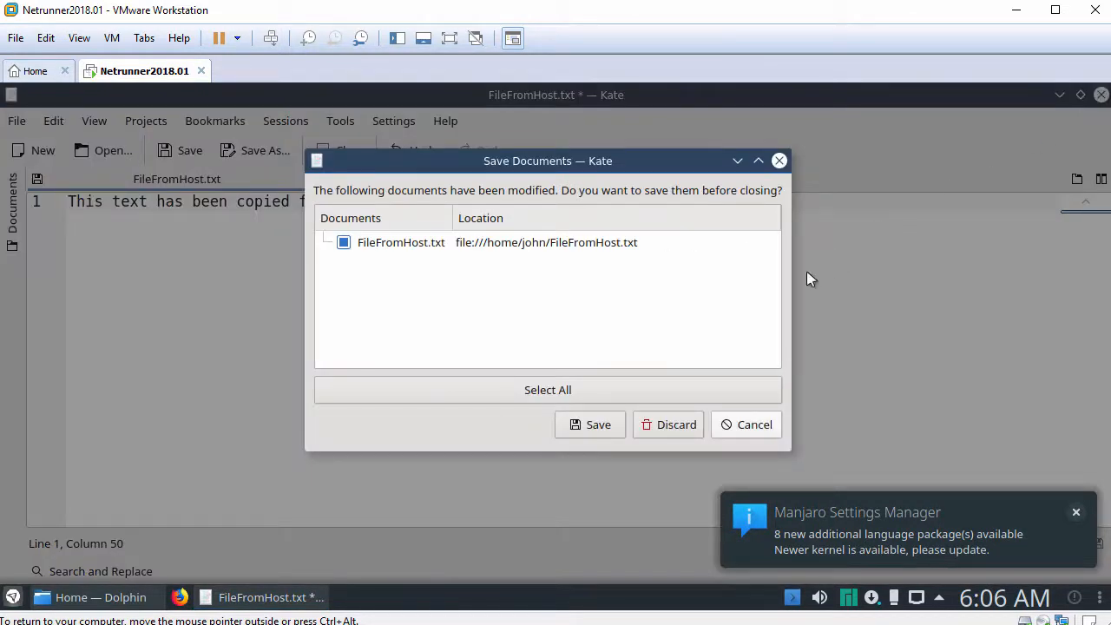
{"action": "left_click", "coordinate": [685, 425]}
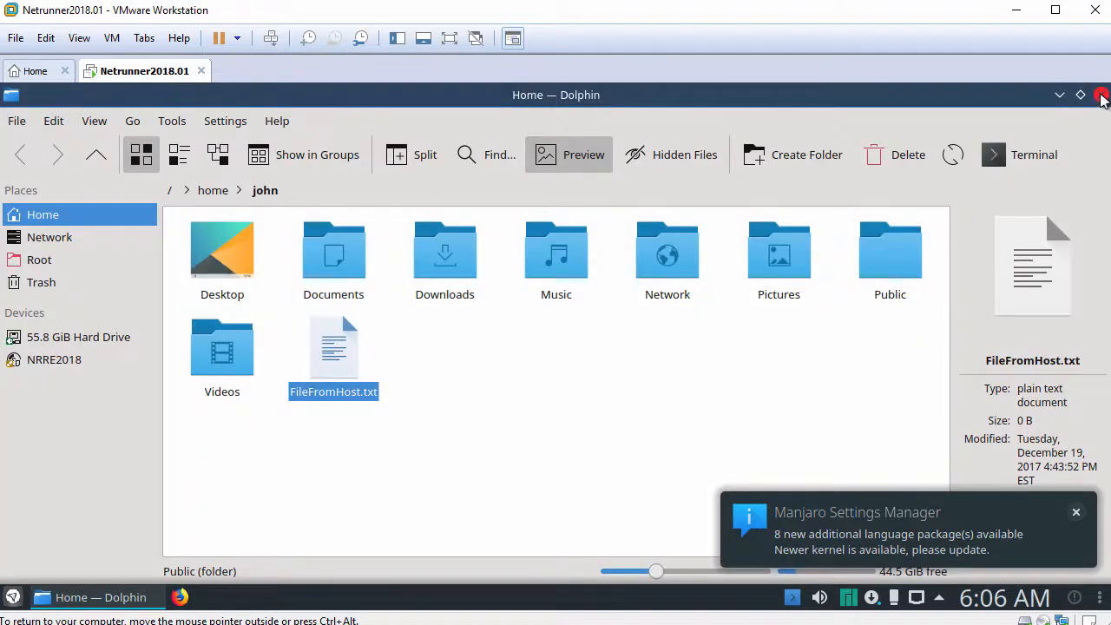
{"action": "left_click", "coordinate": [1100, 97]}
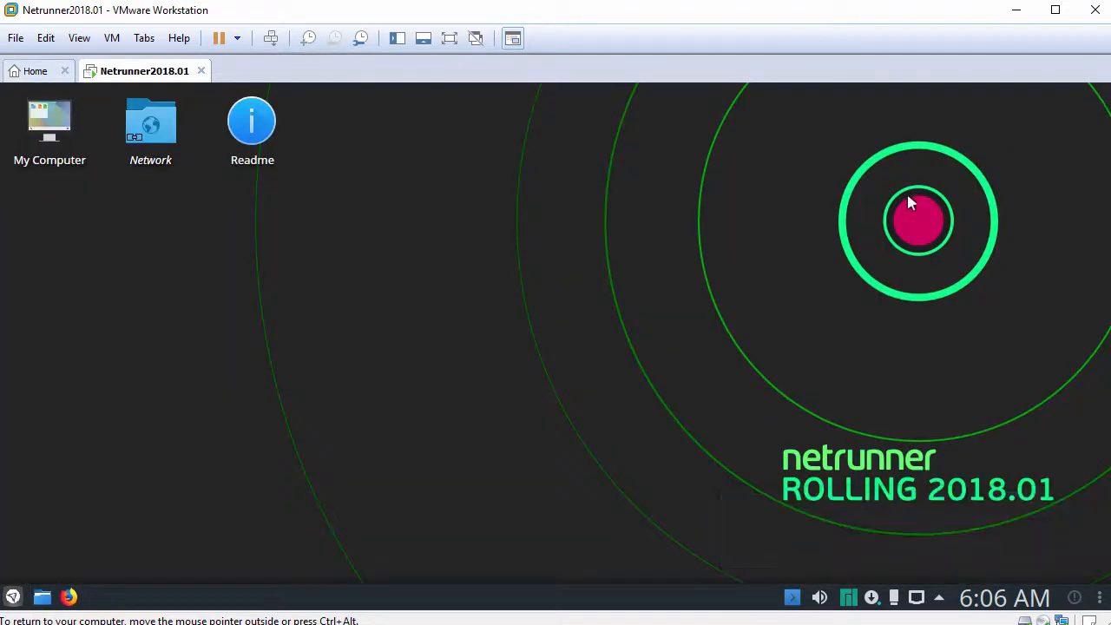
Add a new Default Panel to the guest desktop
{"action": "right_click", "coordinate": [347, 325]}
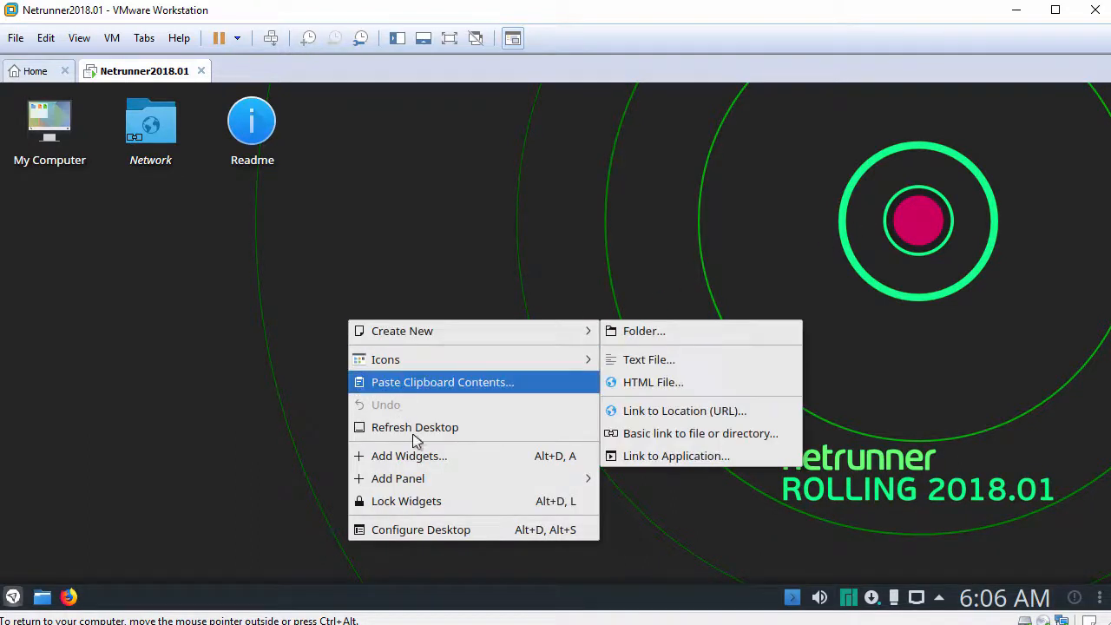
{"action": "mouse_move", "coordinate": [434, 479]}
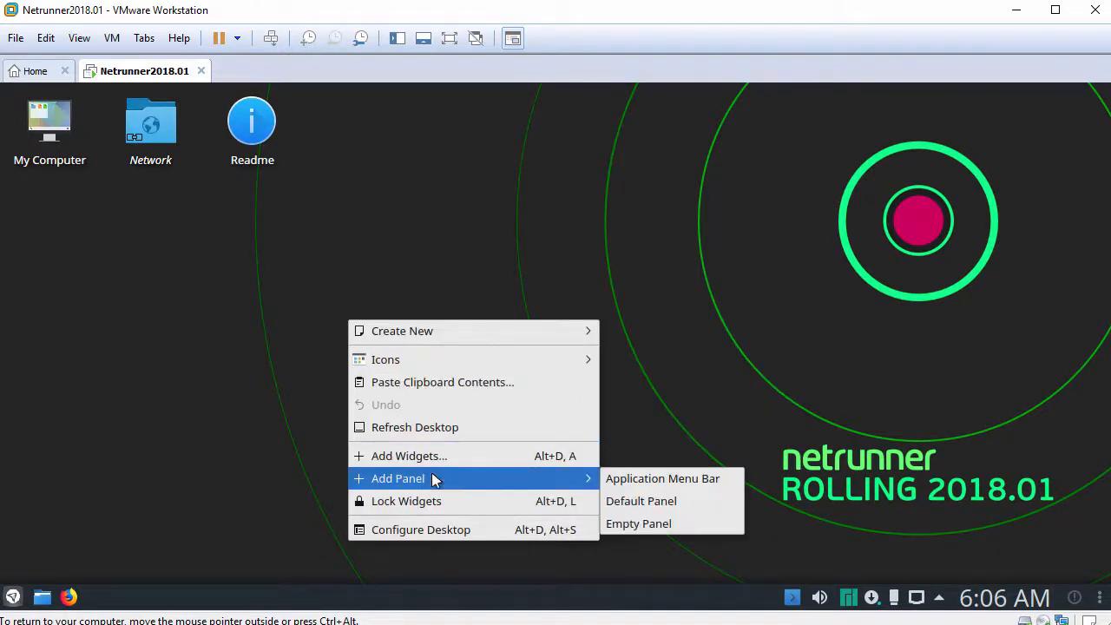
{"action": "left_click", "coordinate": [634, 502]}
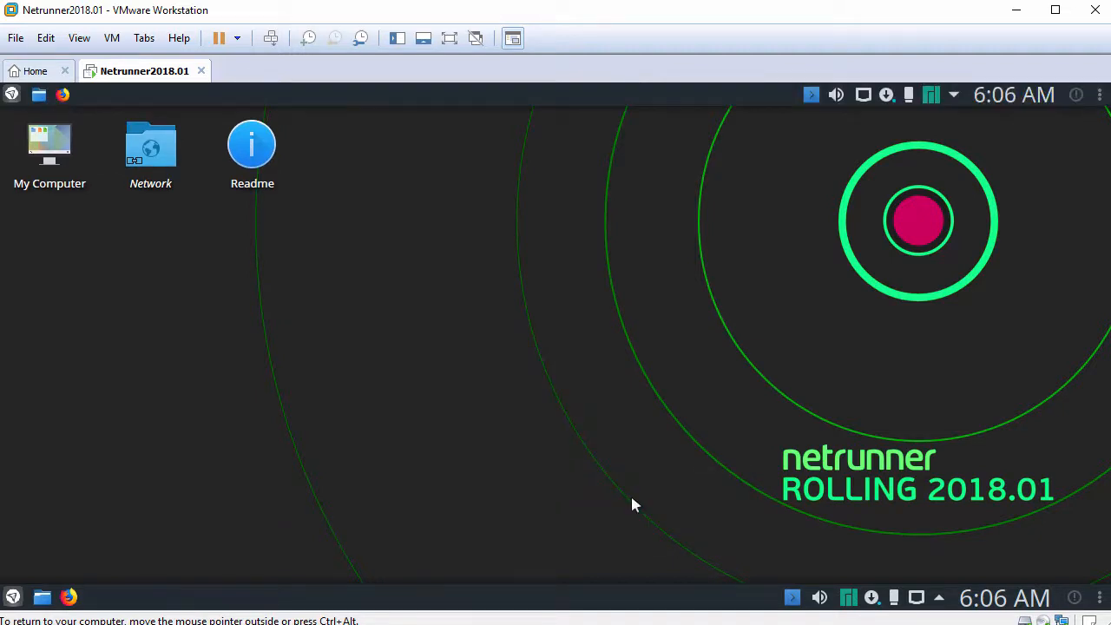
Remove the original bottom panel through its Panel Settings' More Settings
{"action": "right_click", "coordinate": [407, 597]}
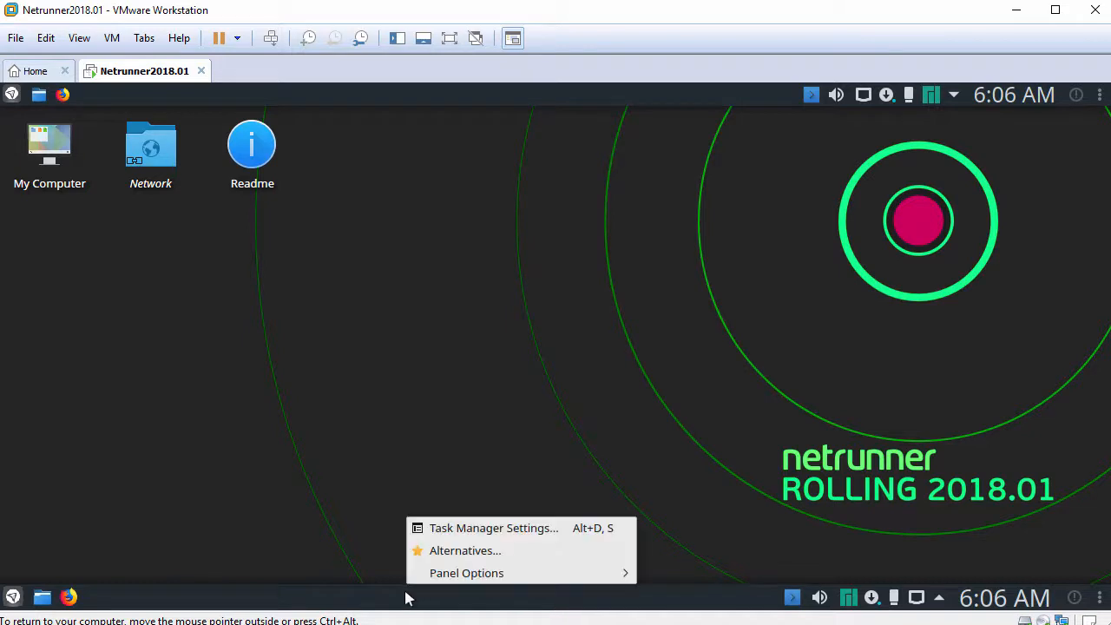
{"action": "mouse_move", "coordinate": [583, 576]}
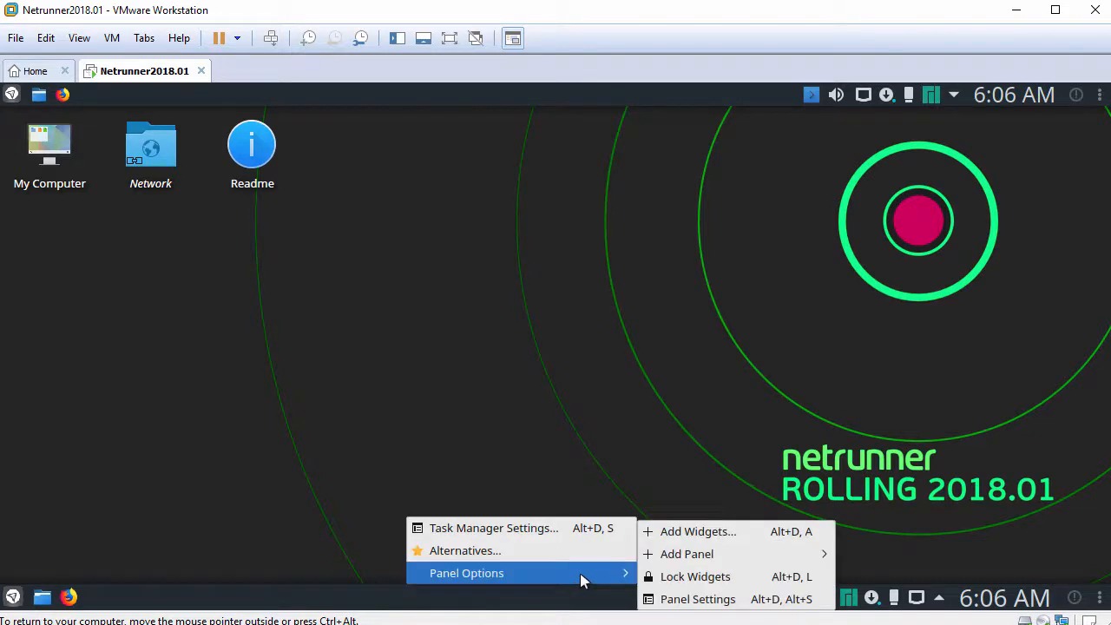
{"action": "left_click", "coordinate": [692, 599]}
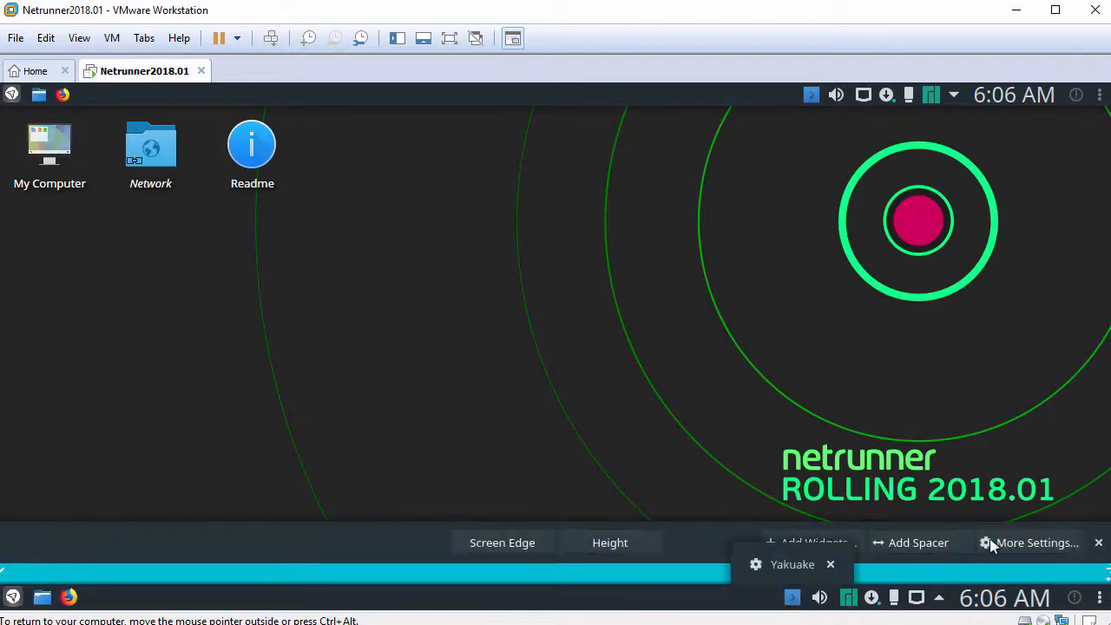
{"action": "left_click", "coordinate": [1003, 544]}
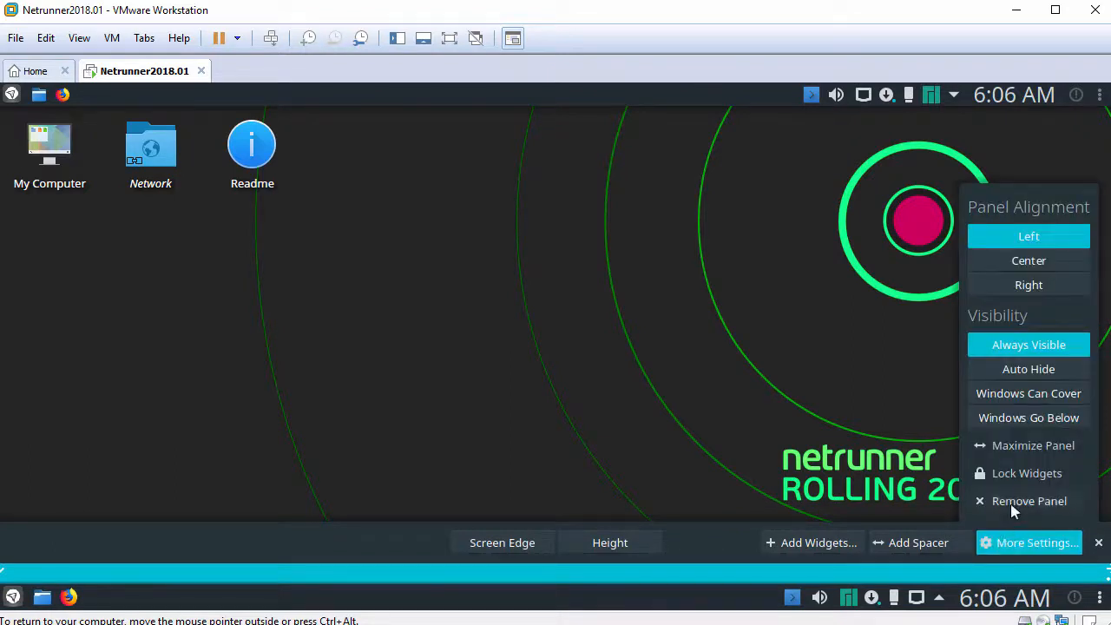
{"action": "left_click", "coordinate": [1015, 507]}
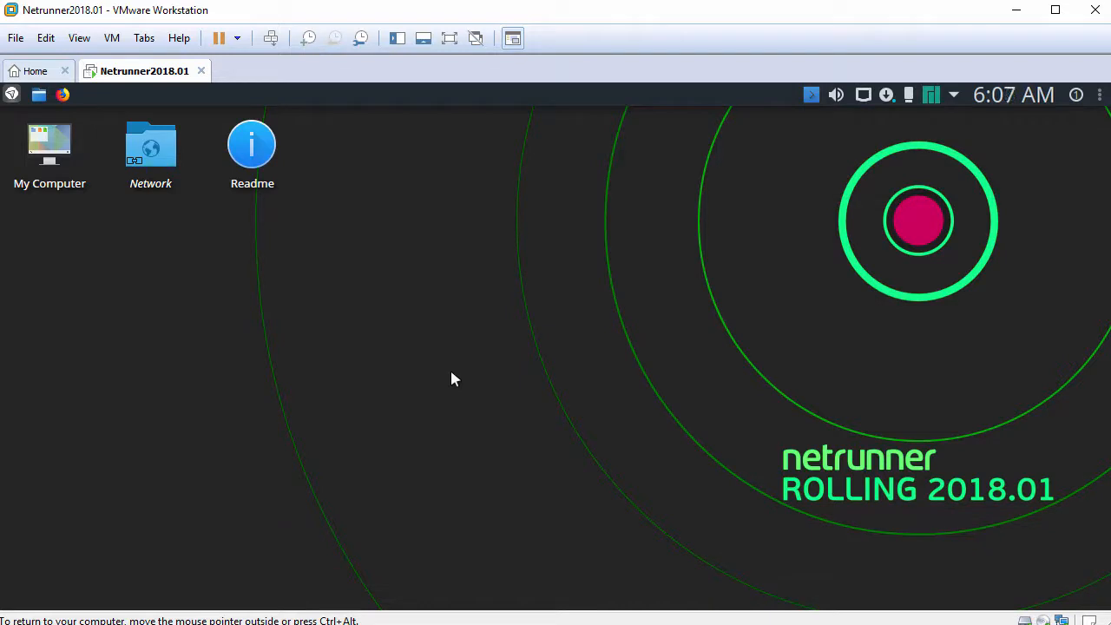
Open the top-panel launcher and browse down its category list toward System
{"action": "left_click", "coordinate": [12, 94]}
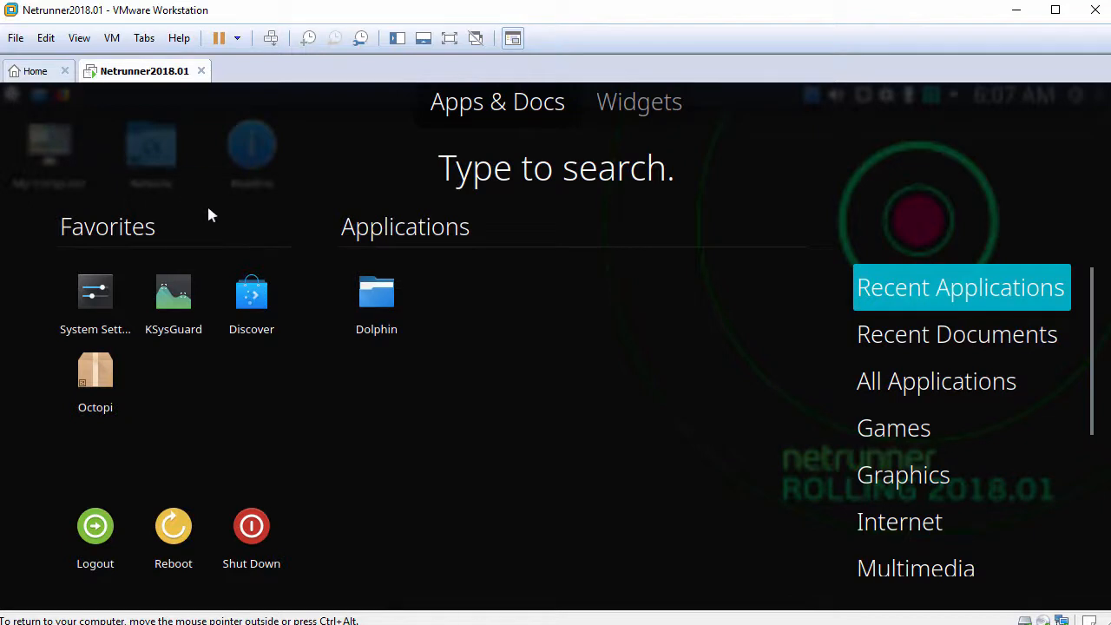
{"action": "mouse_move", "coordinate": [912, 391]}
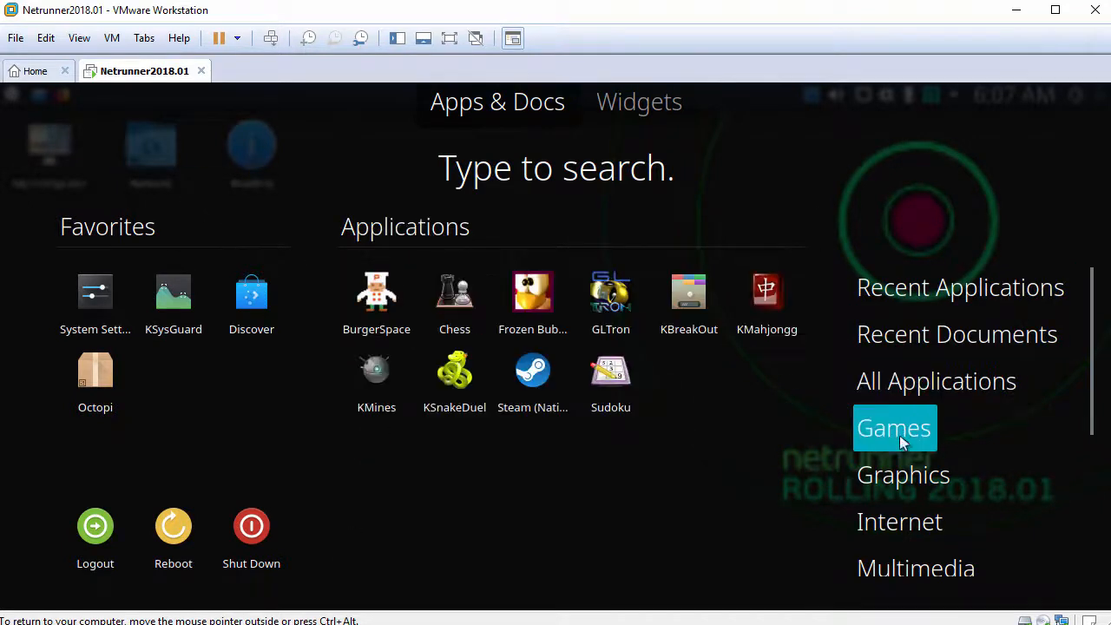
{"action": "mouse_move", "coordinate": [899, 477]}
{"action": "mouse_move", "coordinate": [889, 577]}
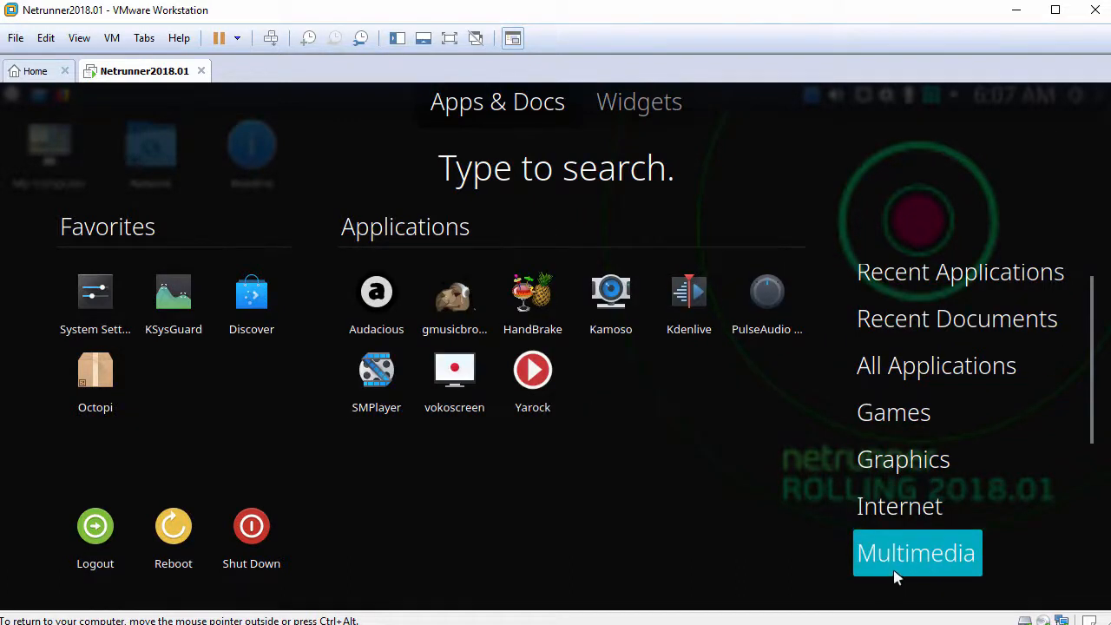
{"action": "scroll", "coordinate": [894, 573], "scroll_direction": "down", "scroll_amount": 5}
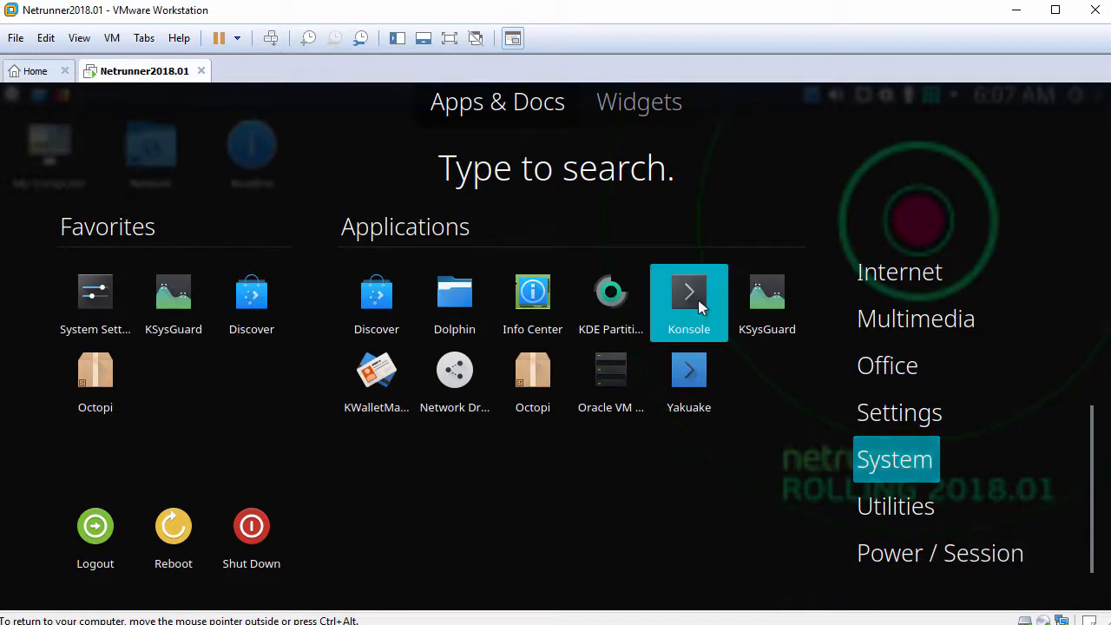
Launch a maximized Konsole, run hostnamectl and highlight the Operating System line
{"action": "left_click", "coordinate": [689, 299]}
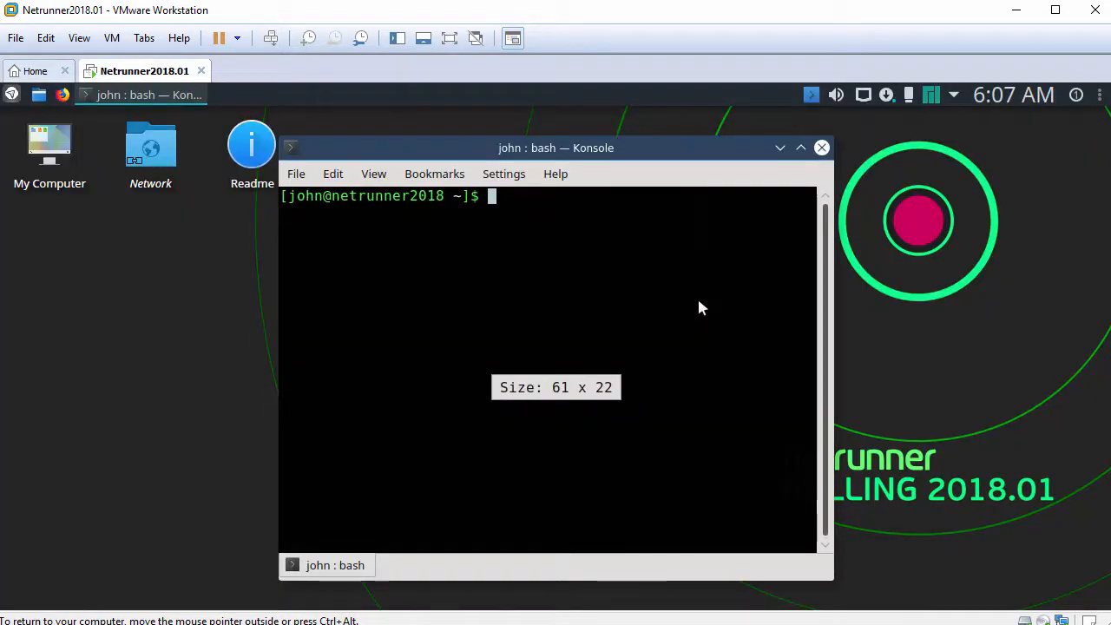
{"action": "double_click", "coordinate": [704, 152]}
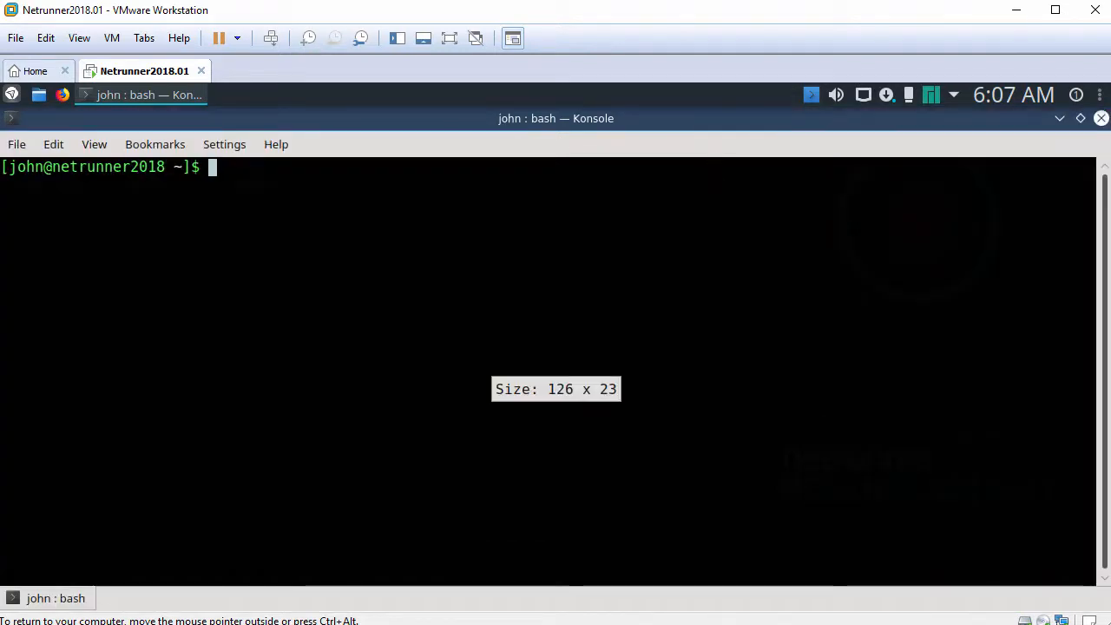
{"action": "key", "text": "Return"}
{"action": "type", "text": "hostnamectl"}
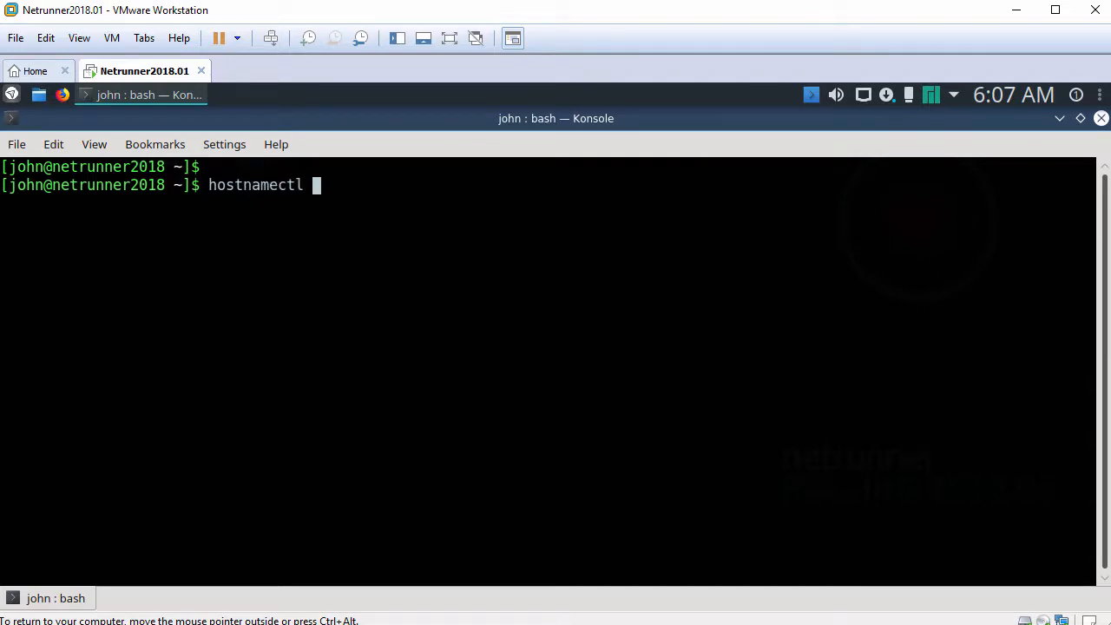
{"action": "key", "text": "Return"}
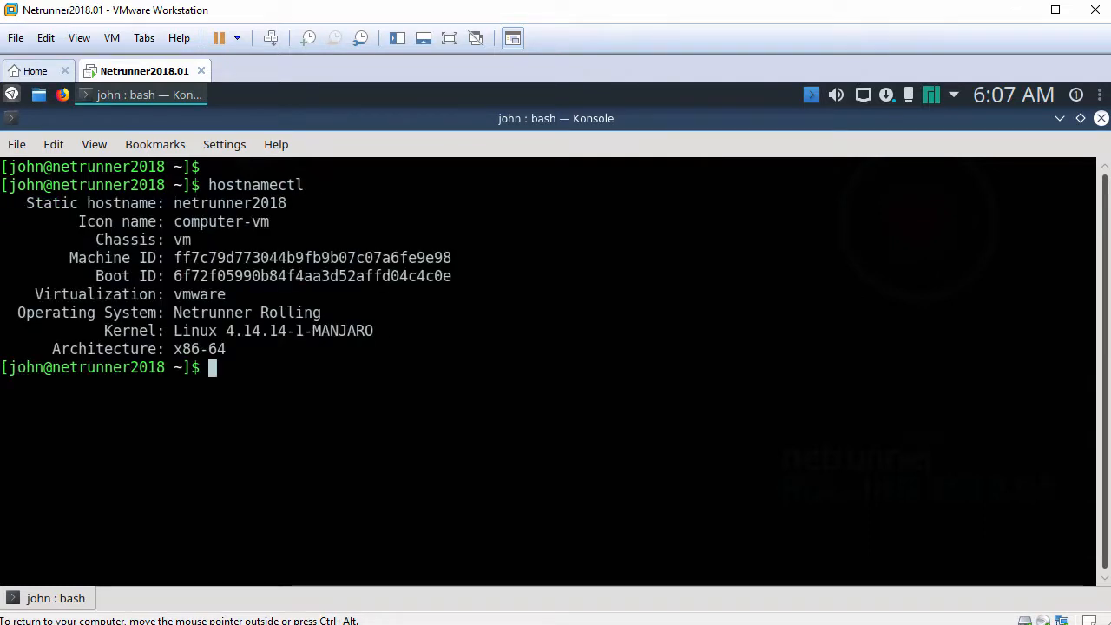
{"action": "key", "text": "Return"}
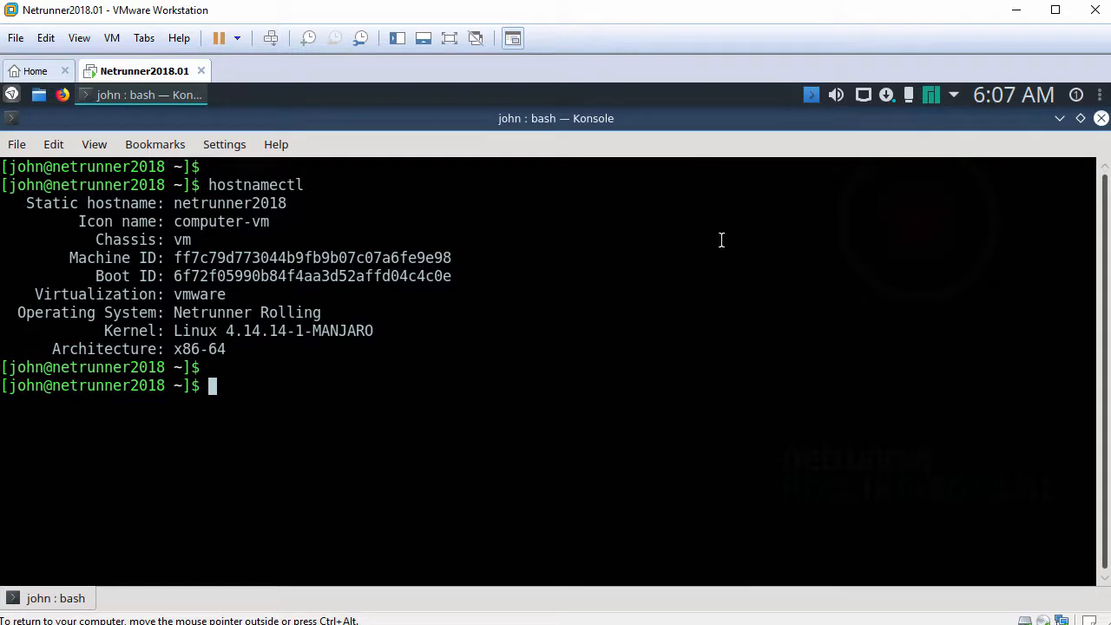
{"action": "left_click_drag", "start_coordinate": [17, 313], "coordinate": [330, 312]}
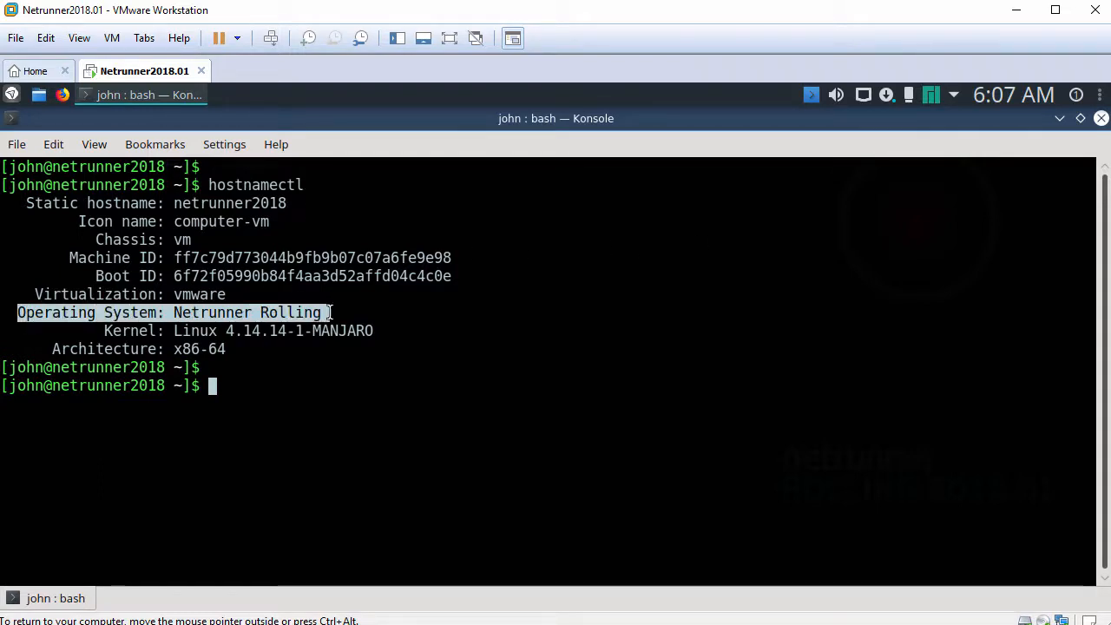
Print /etc/manjaro-release to show the Manjaro Linux release
{"action": "type", "text": "c"}
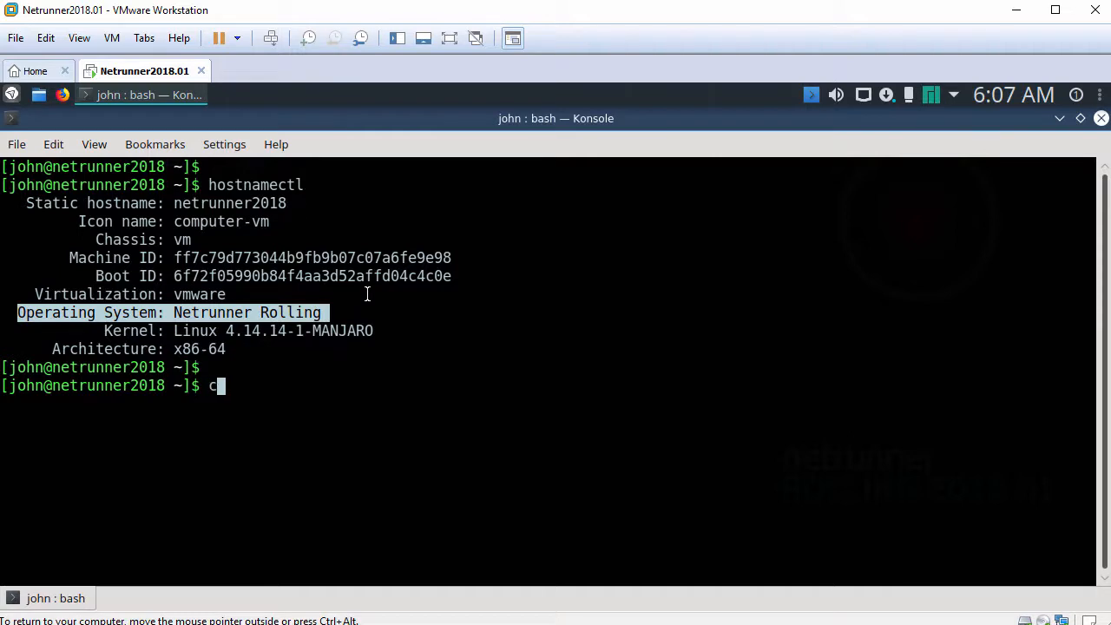
{"action": "type", "text": "at /etc/manjar"}
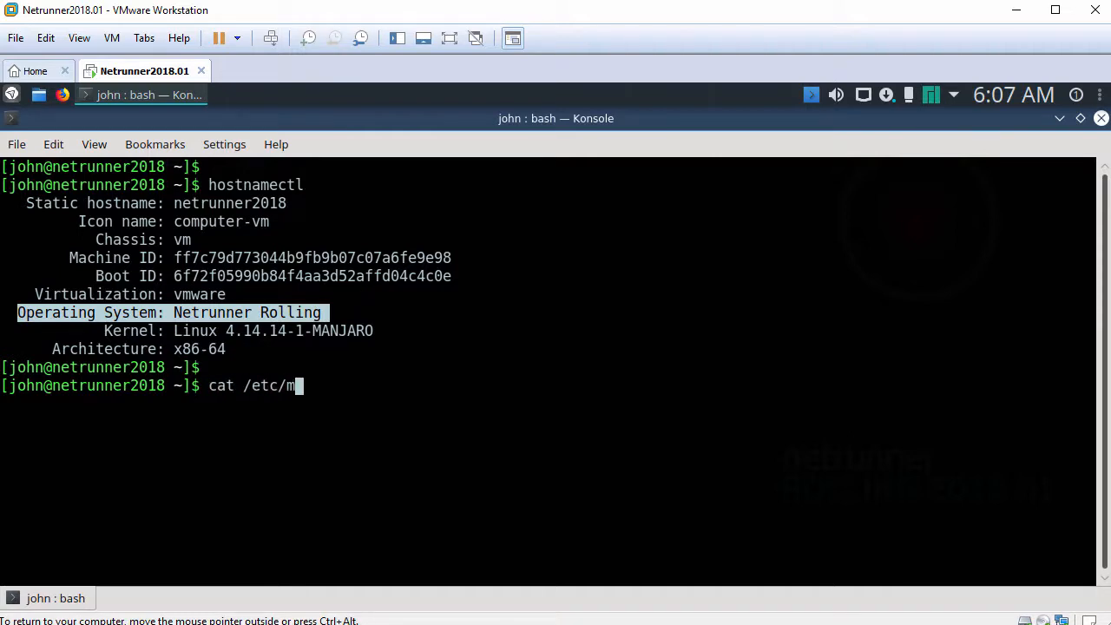
{"action": "key", "text": "Tab"}
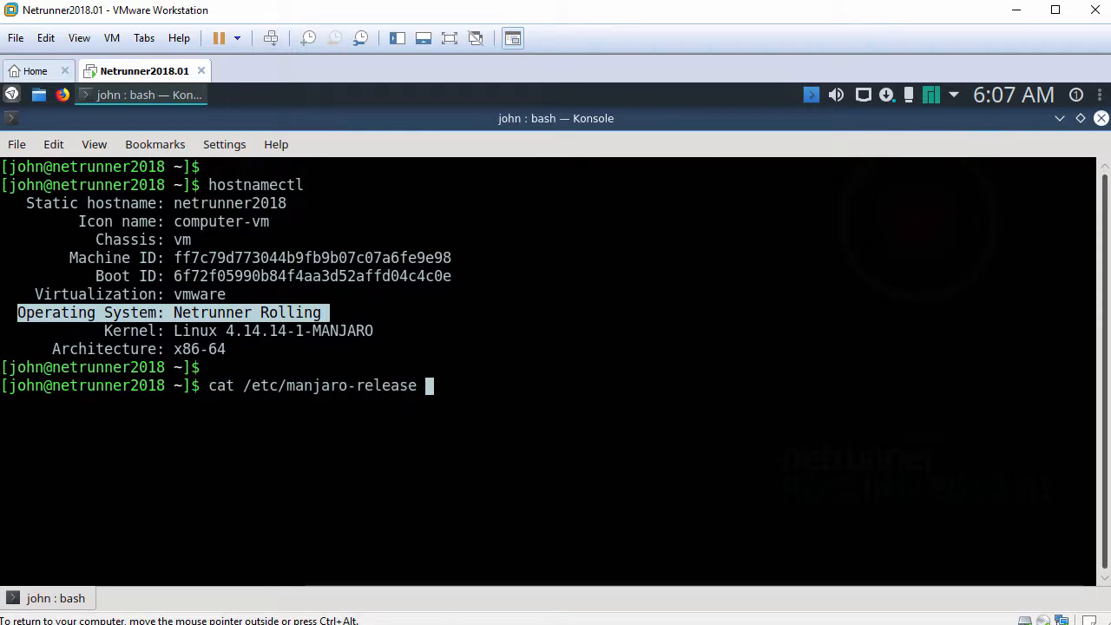
{"action": "key", "text": "Return"}
{"action": "key", "text": "Return"}
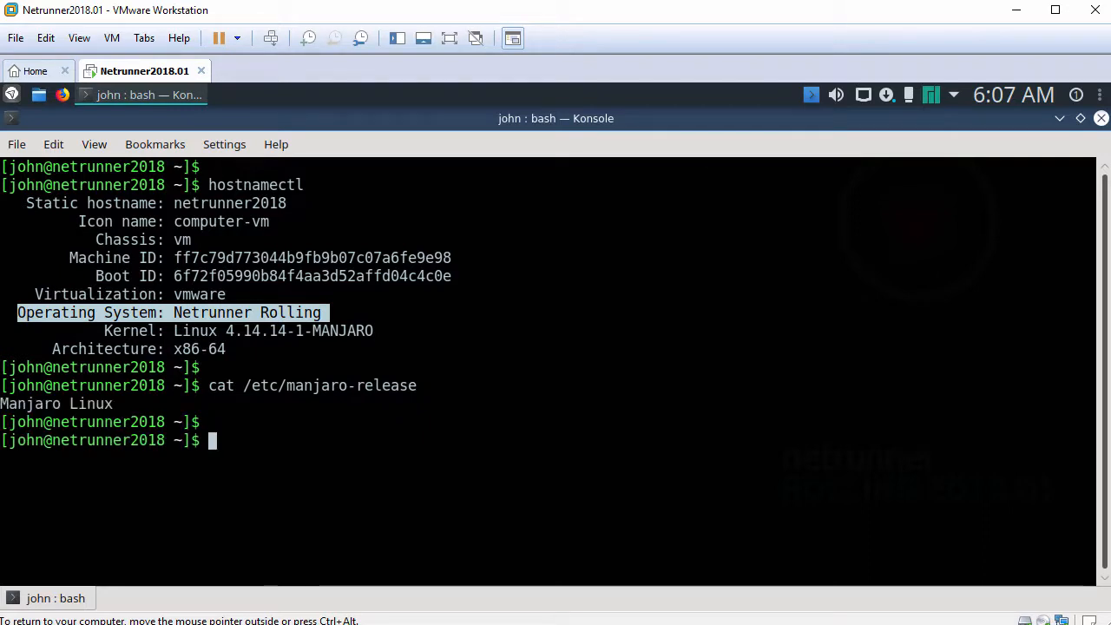
Run systemctl status vmtoolsd.service and highlight its Active: active (running) line
{"action": "type", "text": "syste"}
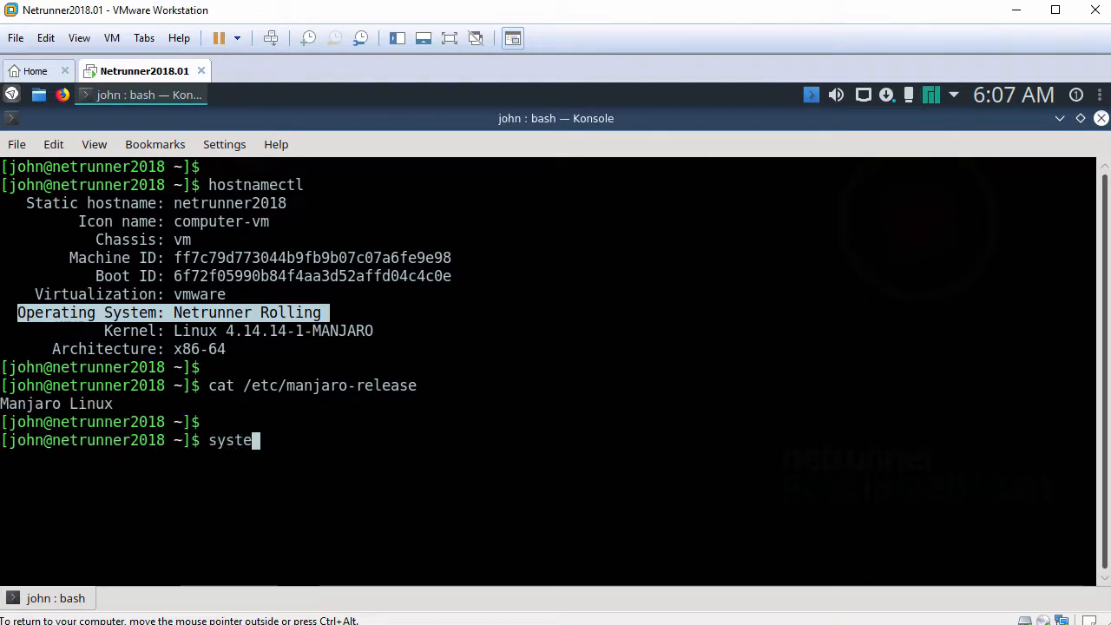
{"action": "type", "text": "mctl status "}
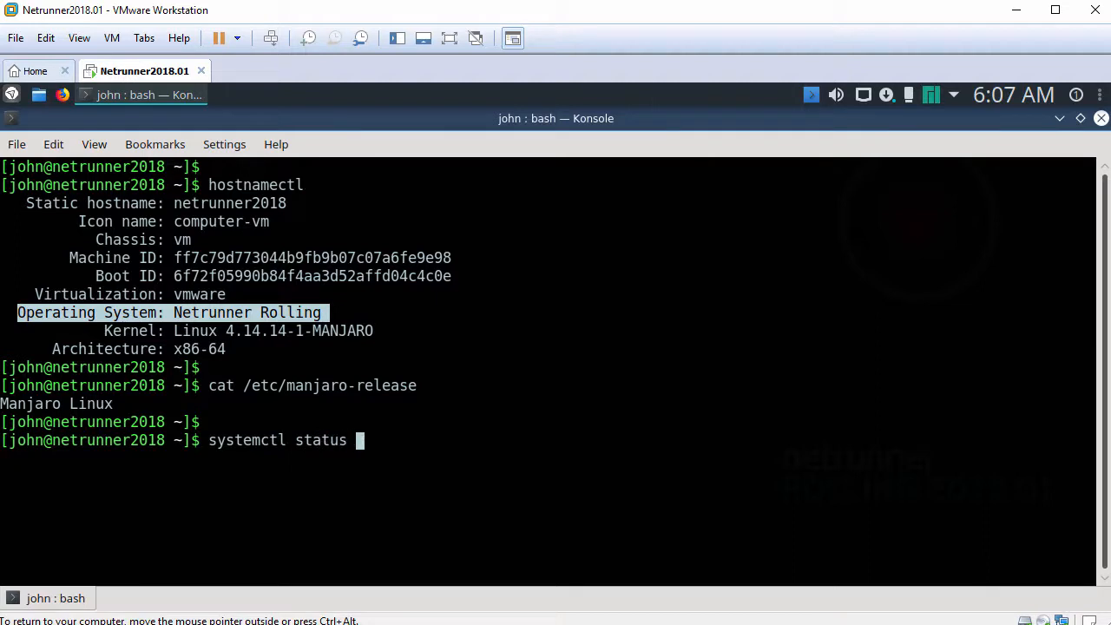
{"action": "type", "text": "vmtoolsd"}
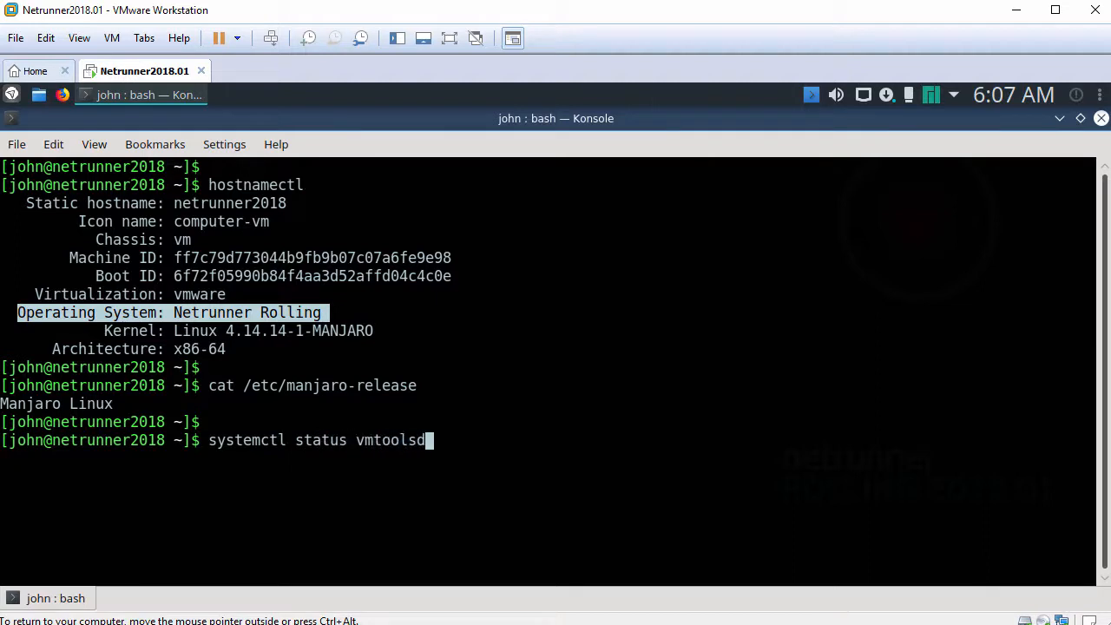
{"action": "type", "text": ".service"}
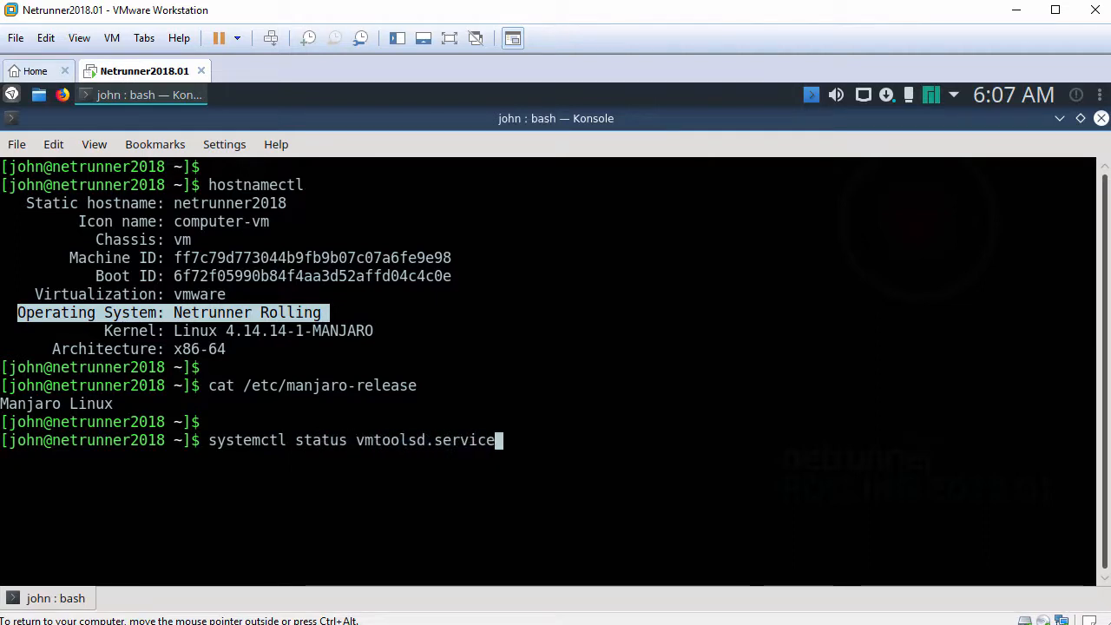
{"action": "key", "text": "Return"}
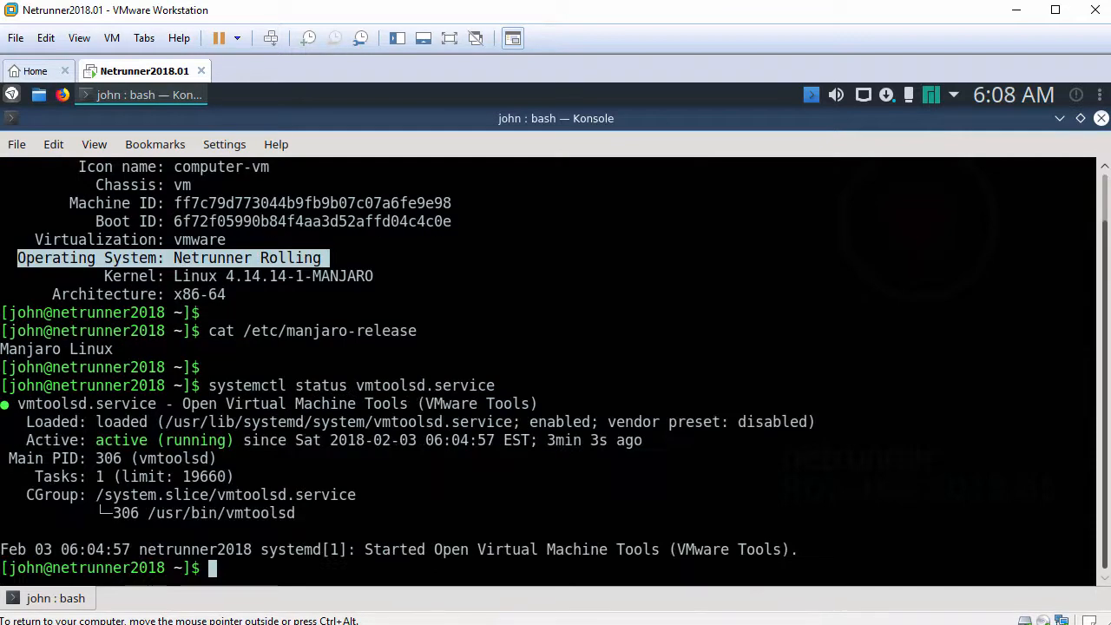
{"action": "key", "text": "Return"}
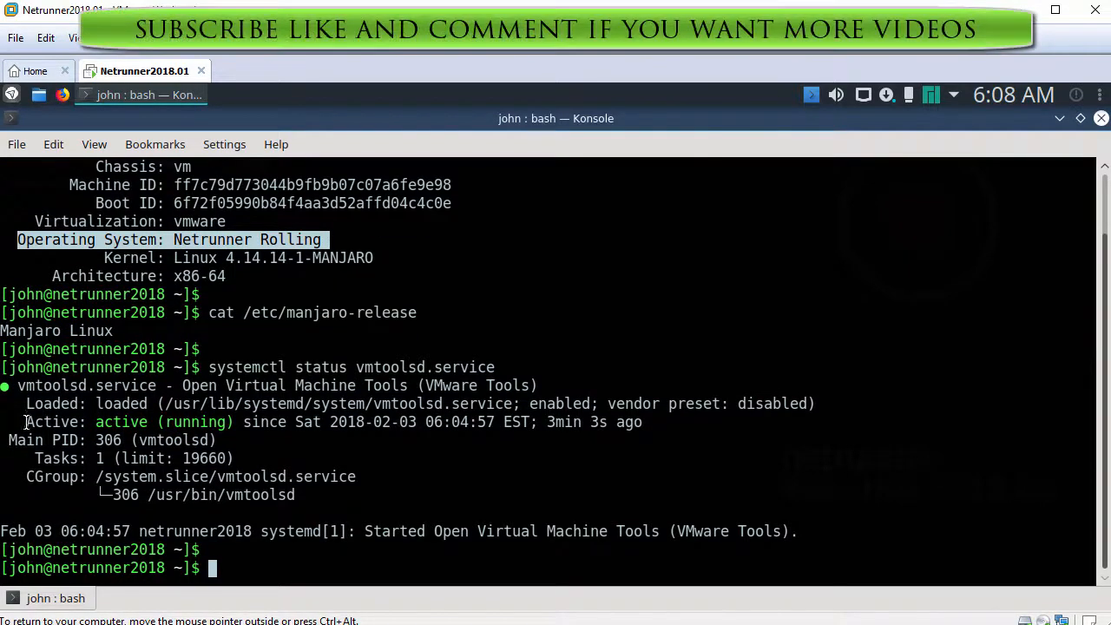
{"action": "left_click_drag", "start_coordinate": [26, 422], "coordinate": [235, 423]}
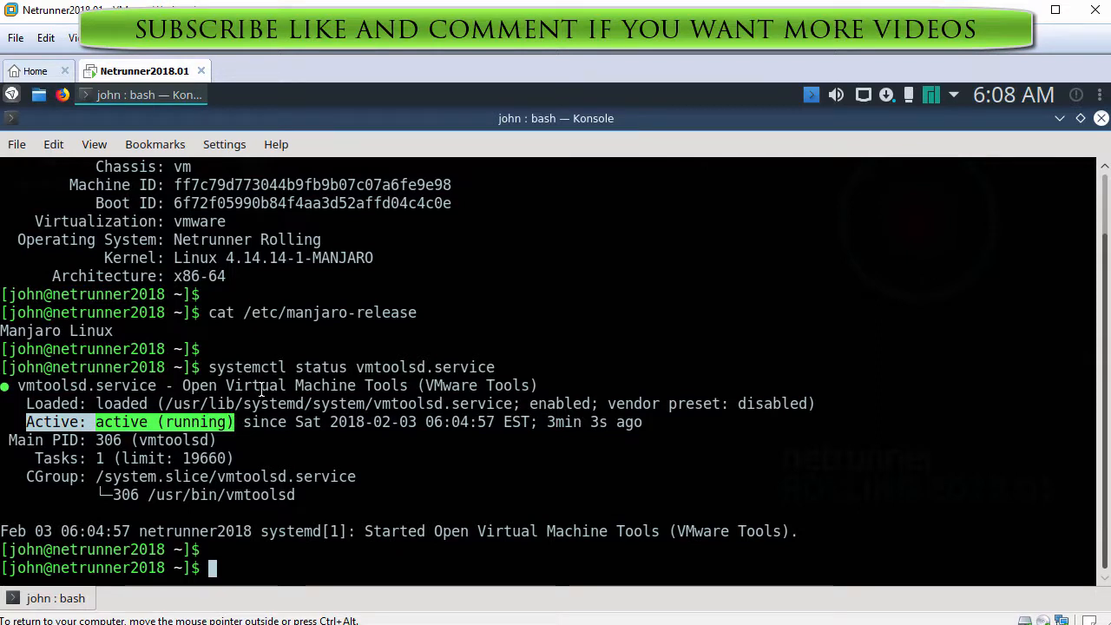
{"action": "type", "text": "ping -c 3 "}
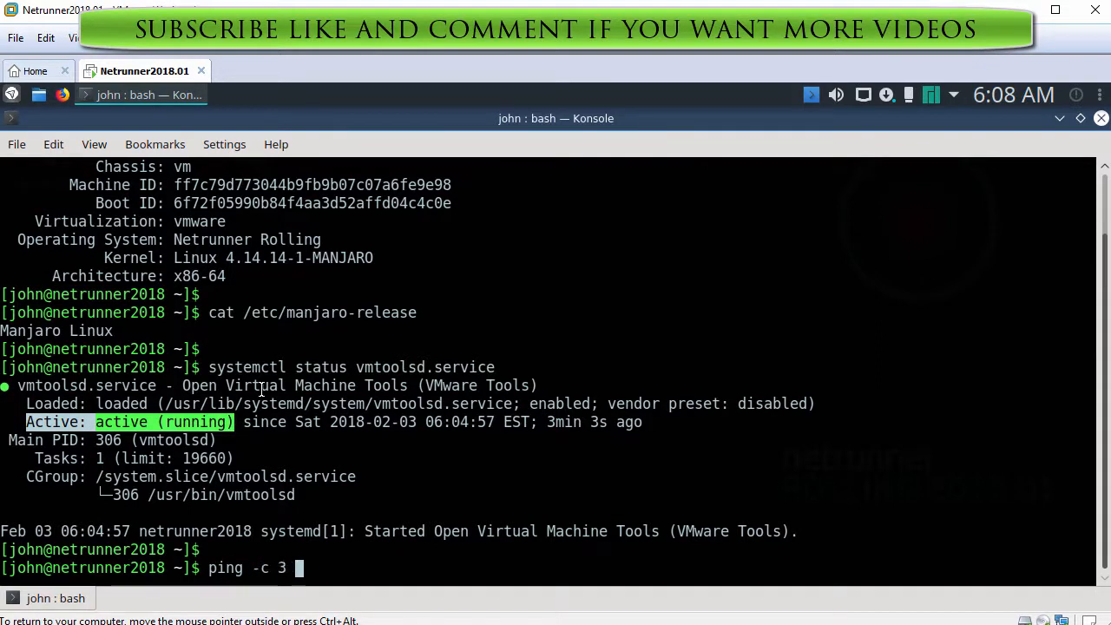
{"action": "type", "text": "www.google.com"}
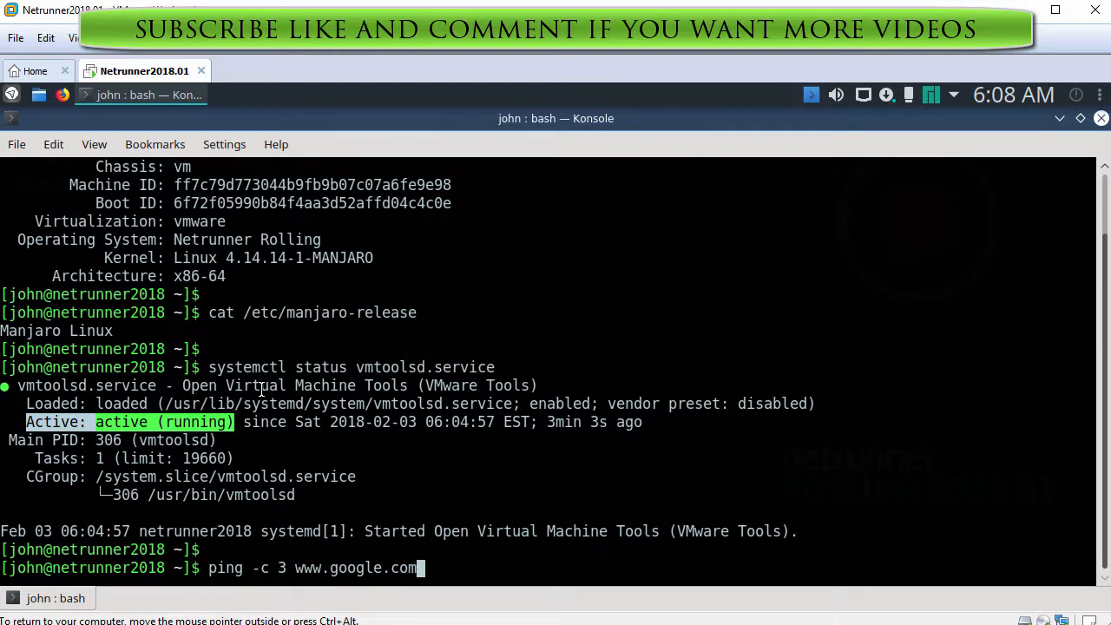
{"action": "key", "text": "Return"}
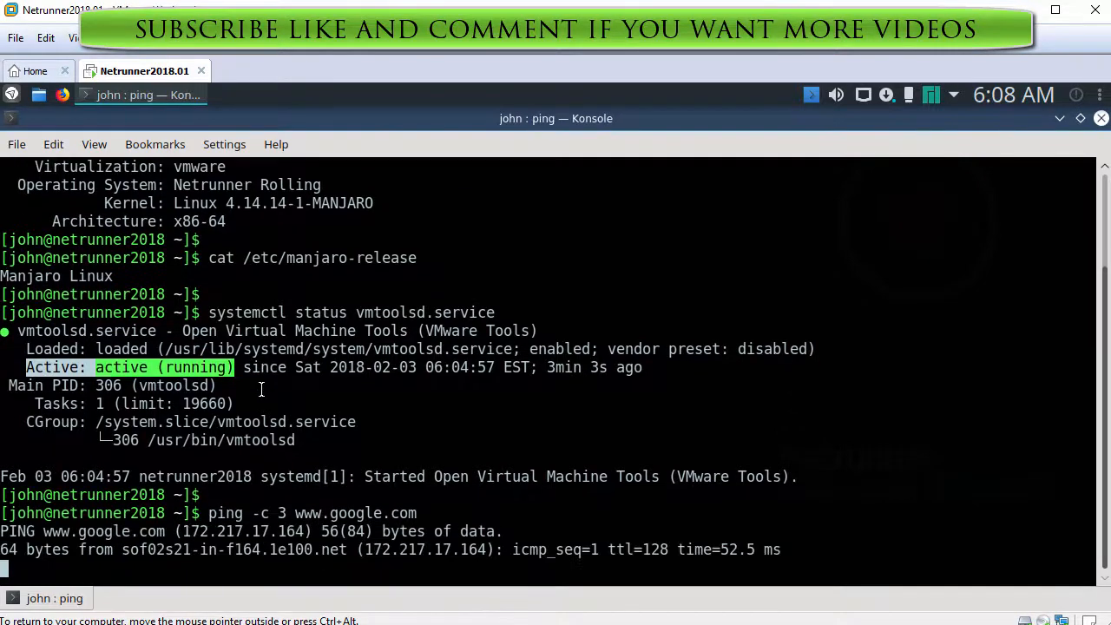
{"action": "key", "text": "Return"}
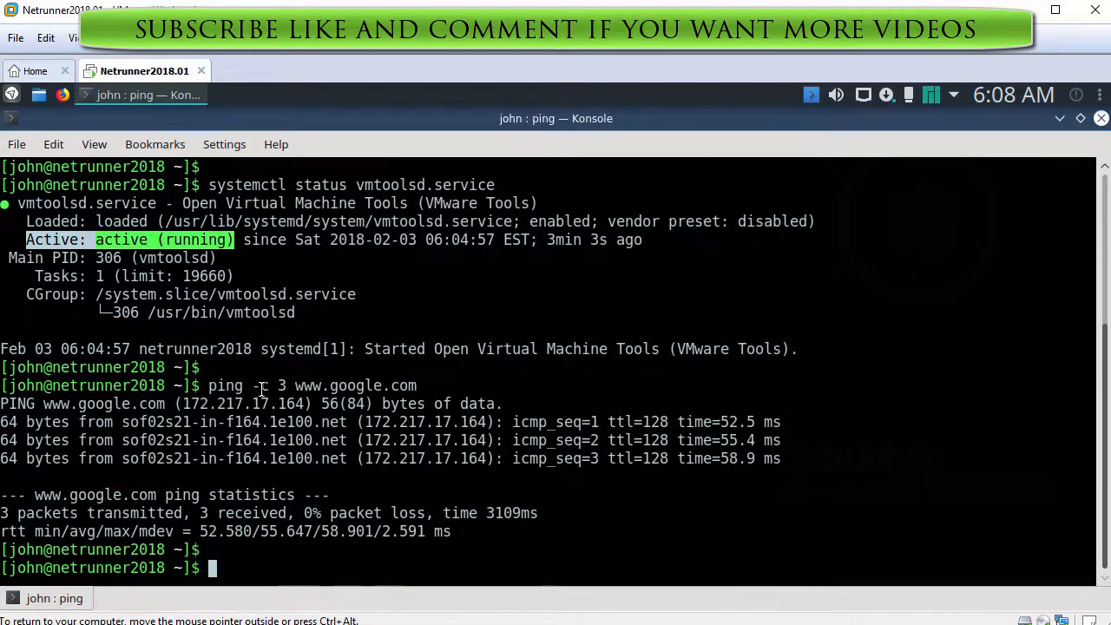
{"action": "type", "text": "exit"}
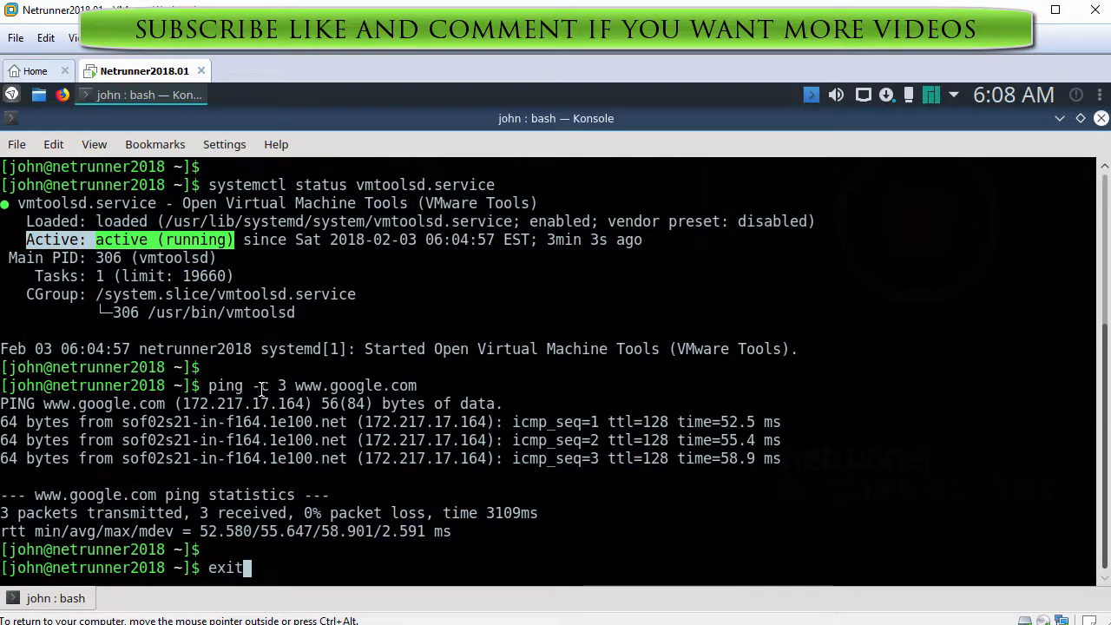
{"action": "key", "text": "Return"}
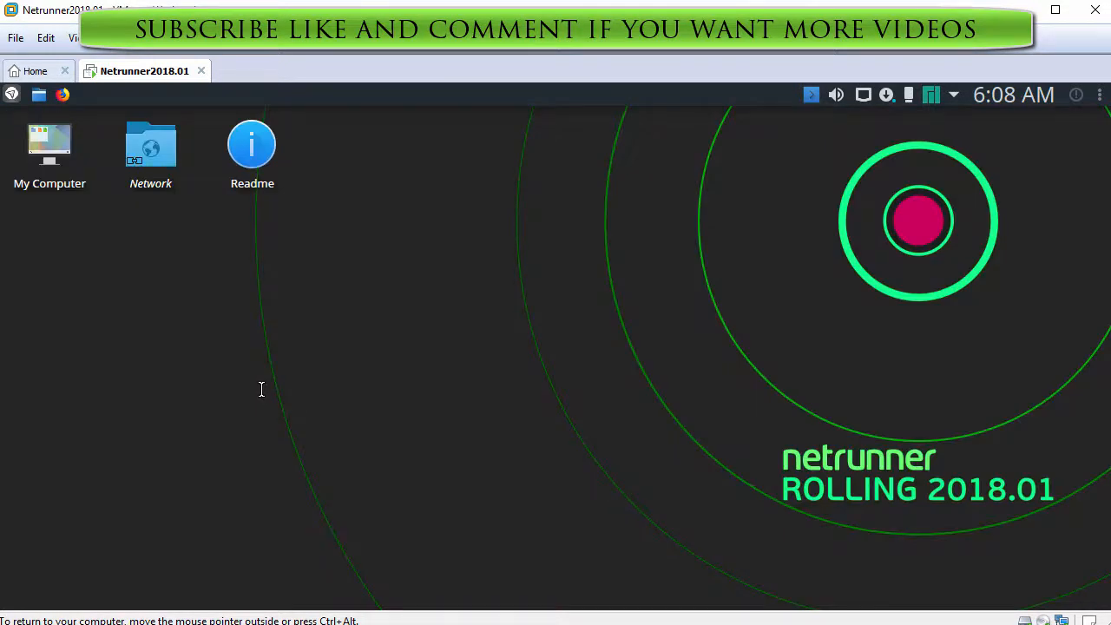
{"action": "left_click", "coordinate": [11, 94]}
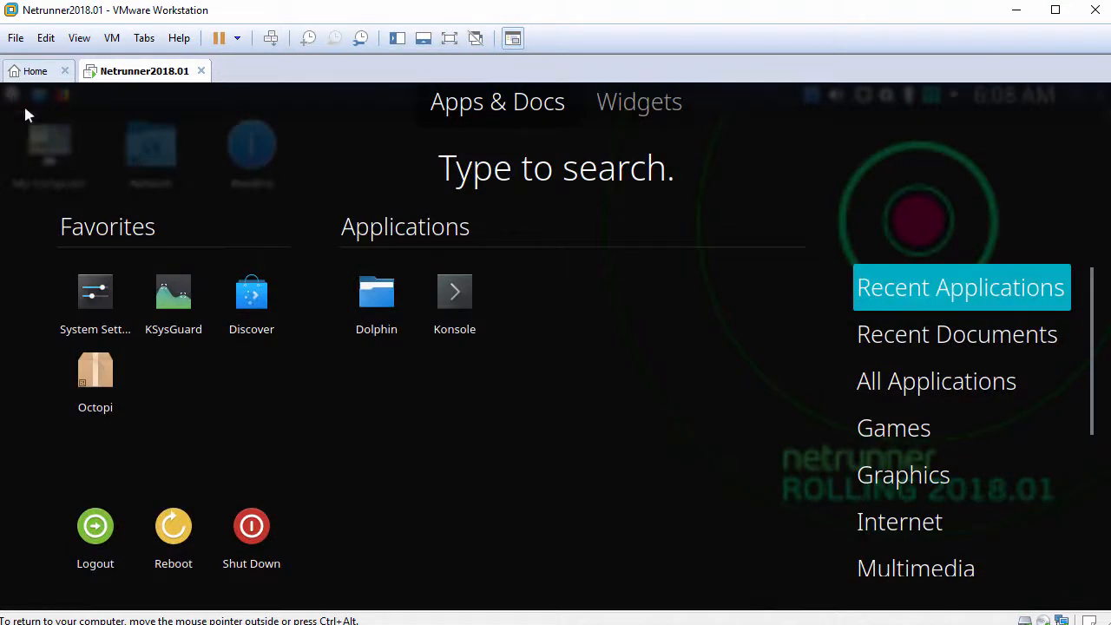
{"action": "mouse_move", "coordinate": [1090, 369]}
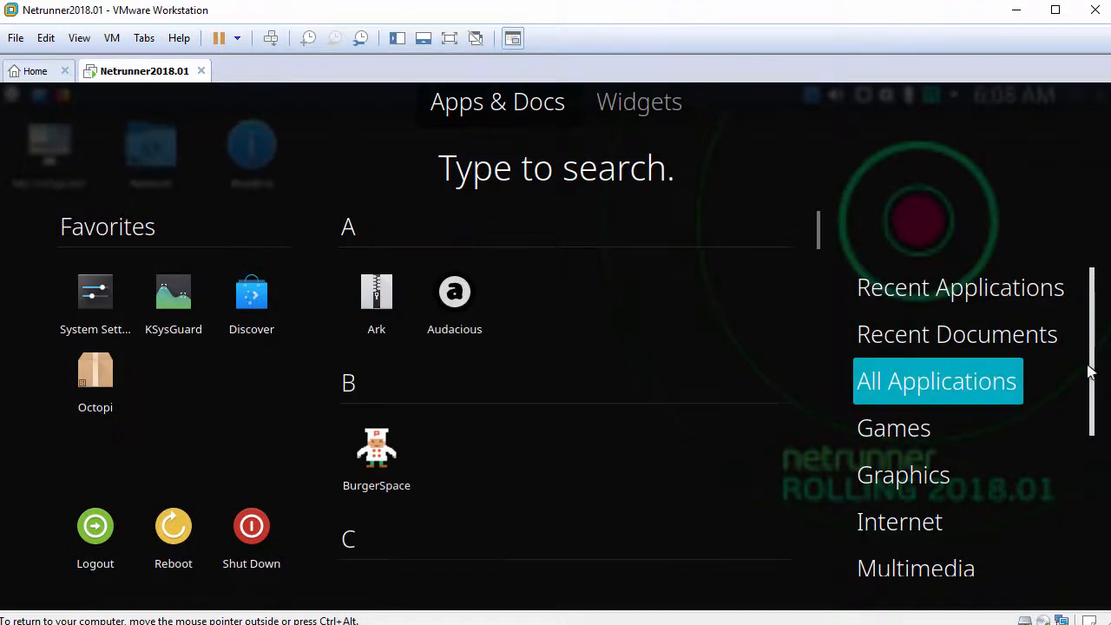
{"action": "left_click_drag", "start_coordinate": [1090, 369], "coordinate": [1070, 524]}
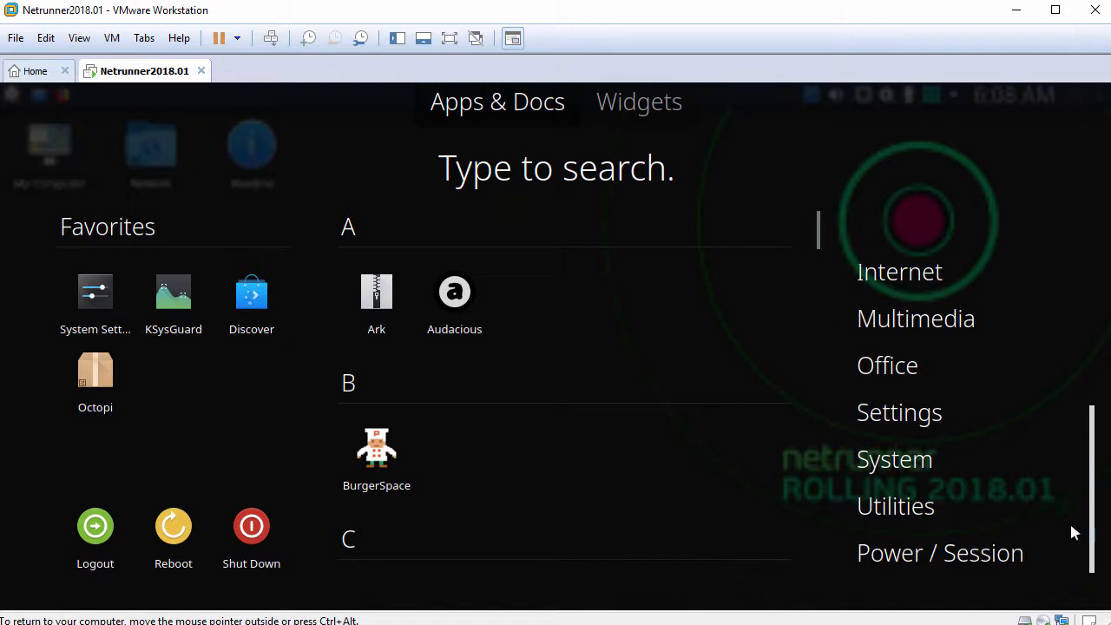
{"action": "left_click", "coordinate": [643, 355]}
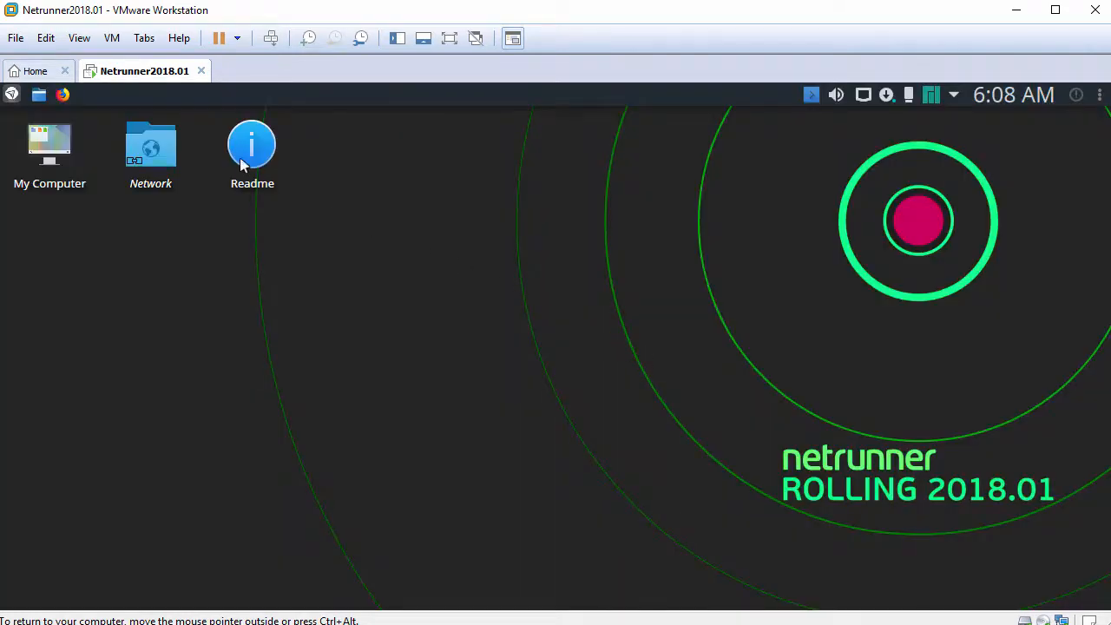
Replace the panel's task manager with the Window list widget
{"action": "right_click", "coordinate": [161, 96]}
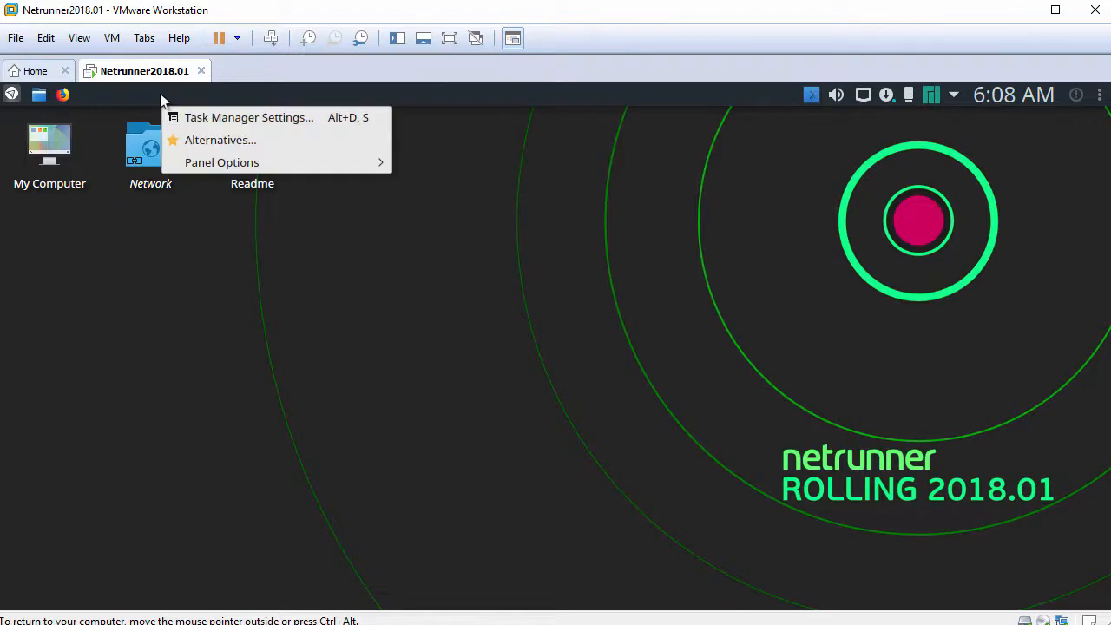
{"action": "left_click", "coordinate": [208, 142]}
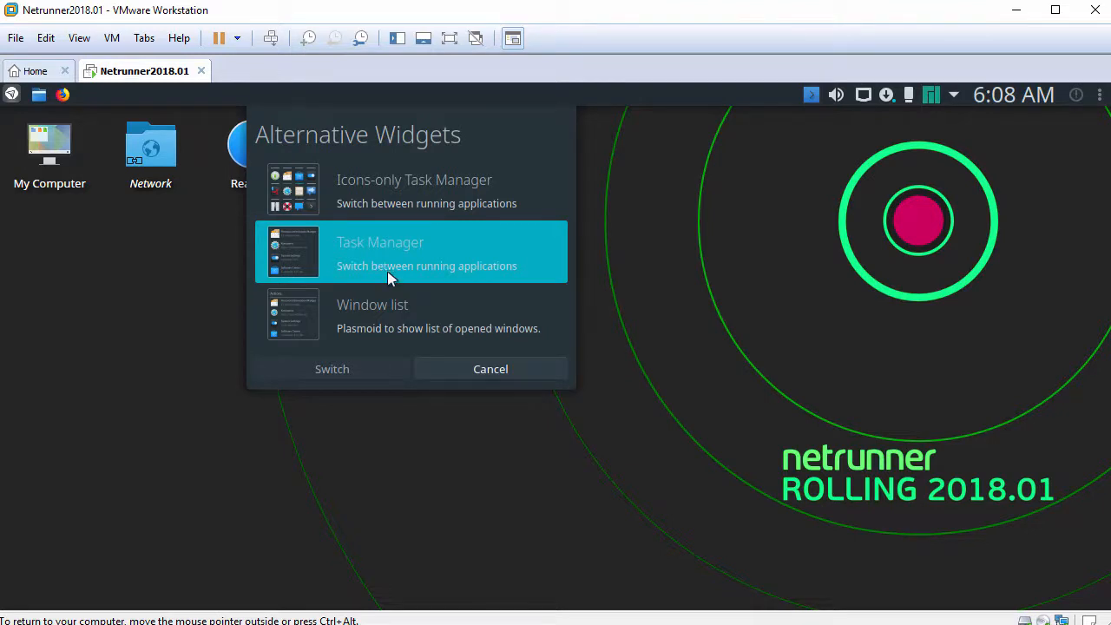
{"action": "left_click", "coordinate": [387, 311]}
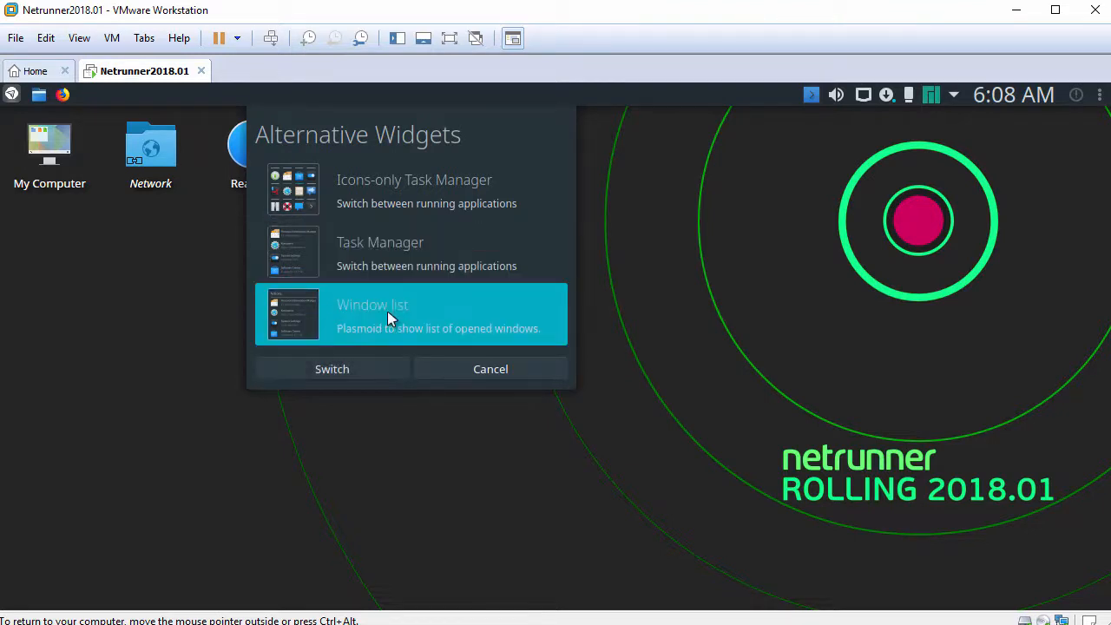
{"action": "left_click", "coordinate": [363, 372]}
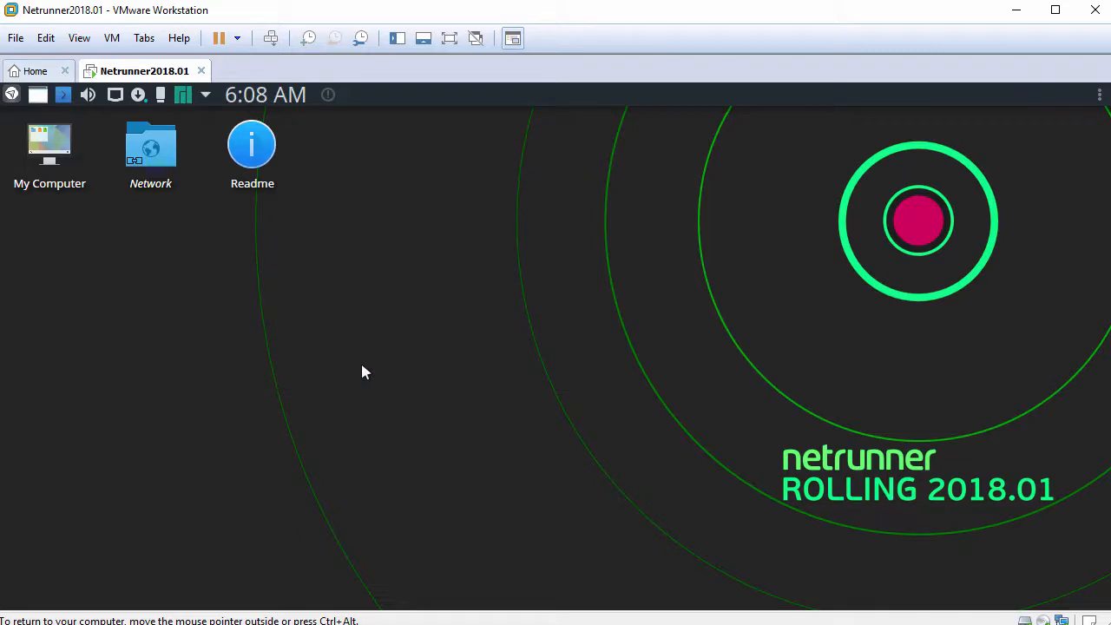
Switch the launcher to the cascading Application Menu widget
{"action": "left_click", "coordinate": [8, 97]}
{"action": "left_click", "coordinate": [8, 97]}
{"action": "right_click", "coordinate": [11, 95]}
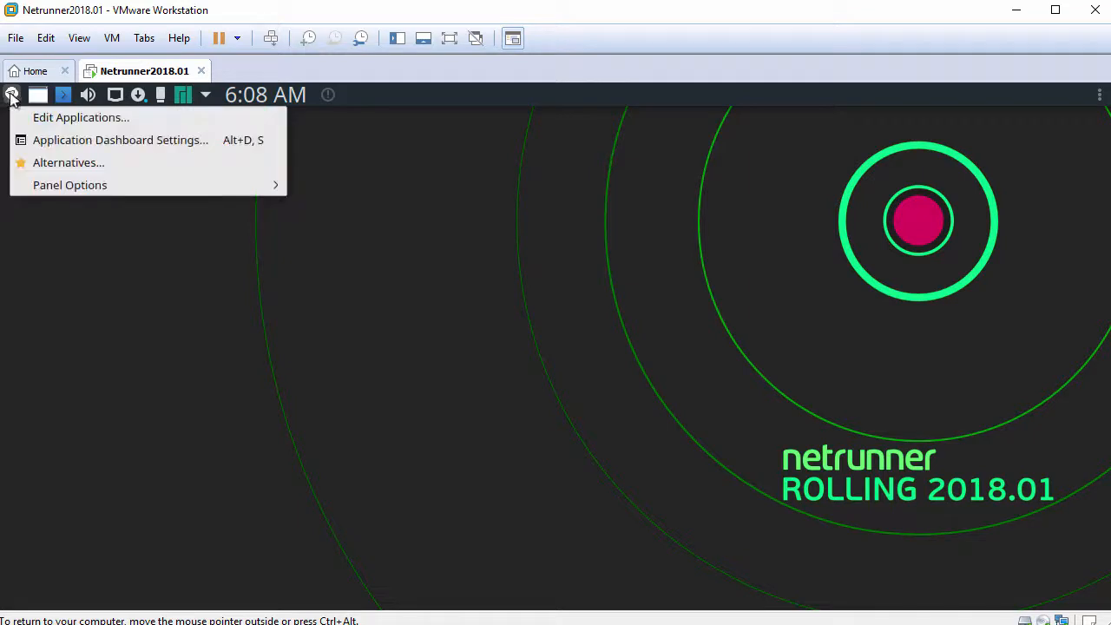
{"action": "left_click", "coordinate": [64, 163]}
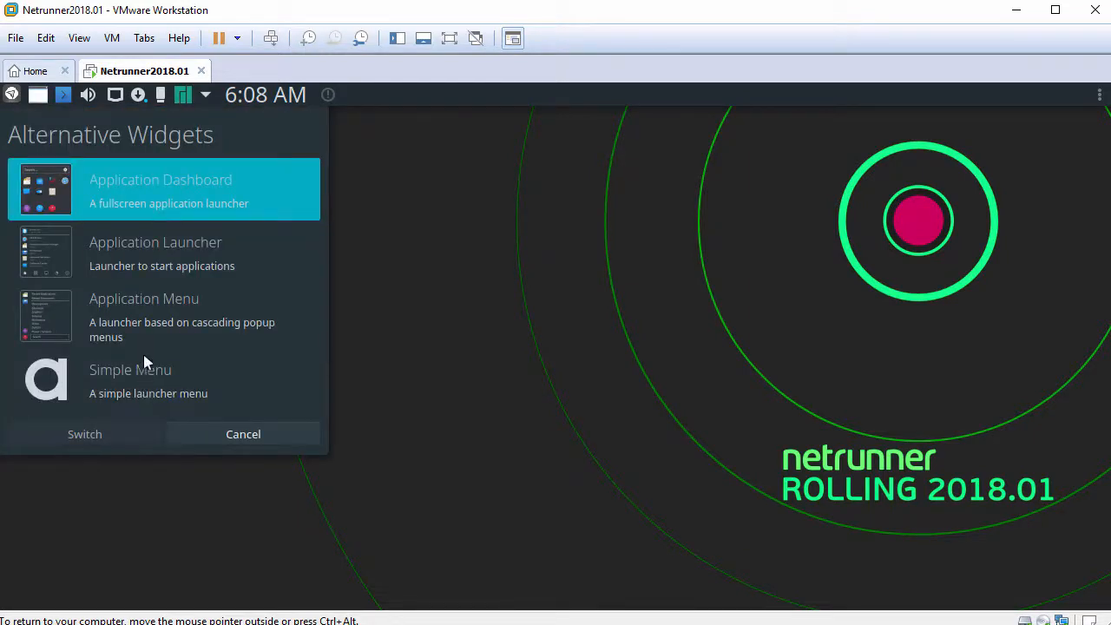
{"action": "left_click", "coordinate": [147, 326]}
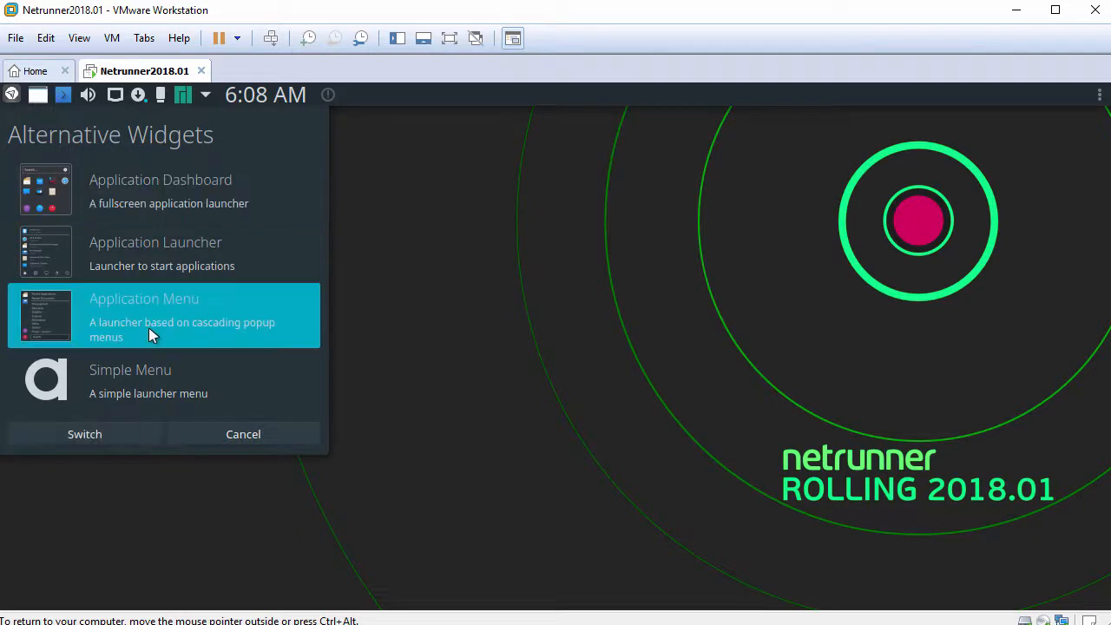
{"action": "left_click", "coordinate": [112, 430]}
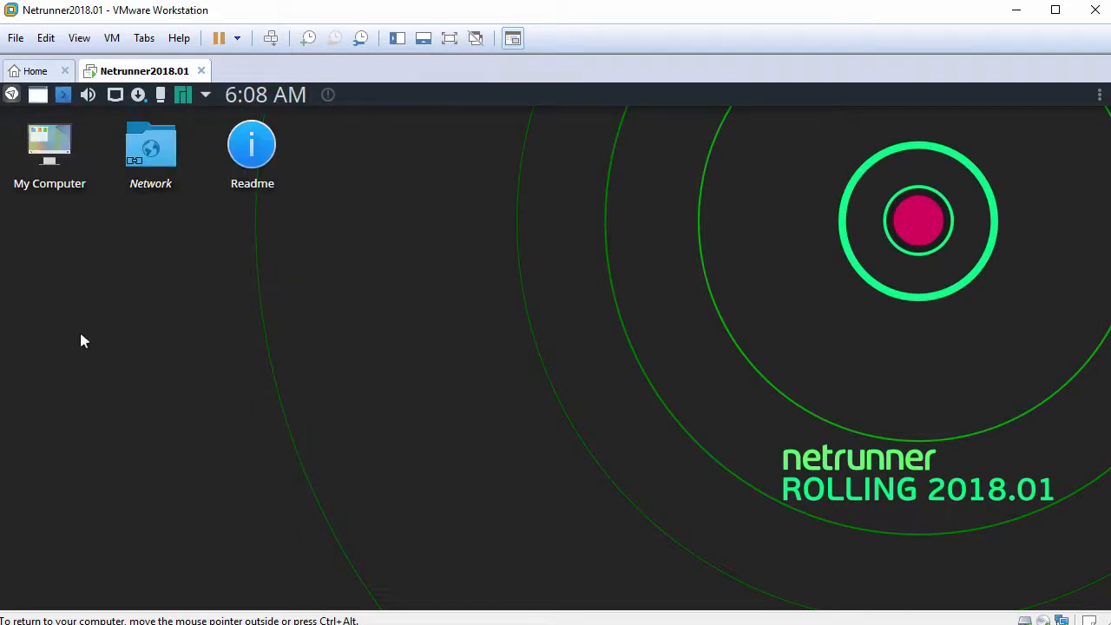
{"action": "left_click", "coordinate": [11, 94]}
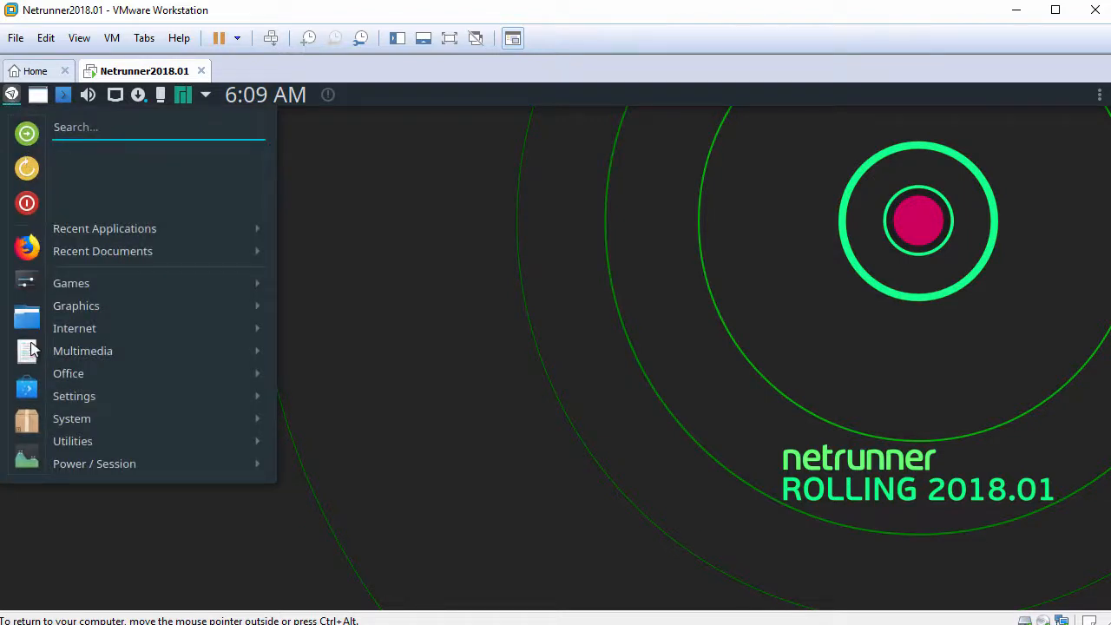
{"action": "mouse_move", "coordinate": [99, 315]}
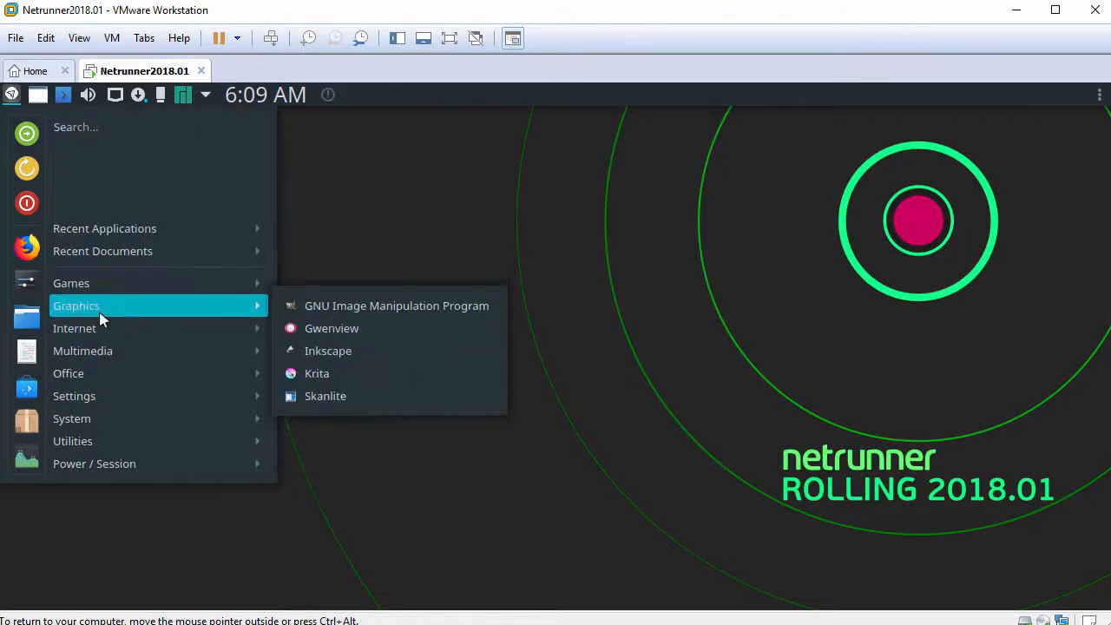
{"action": "mouse_move", "coordinate": [100, 375]}
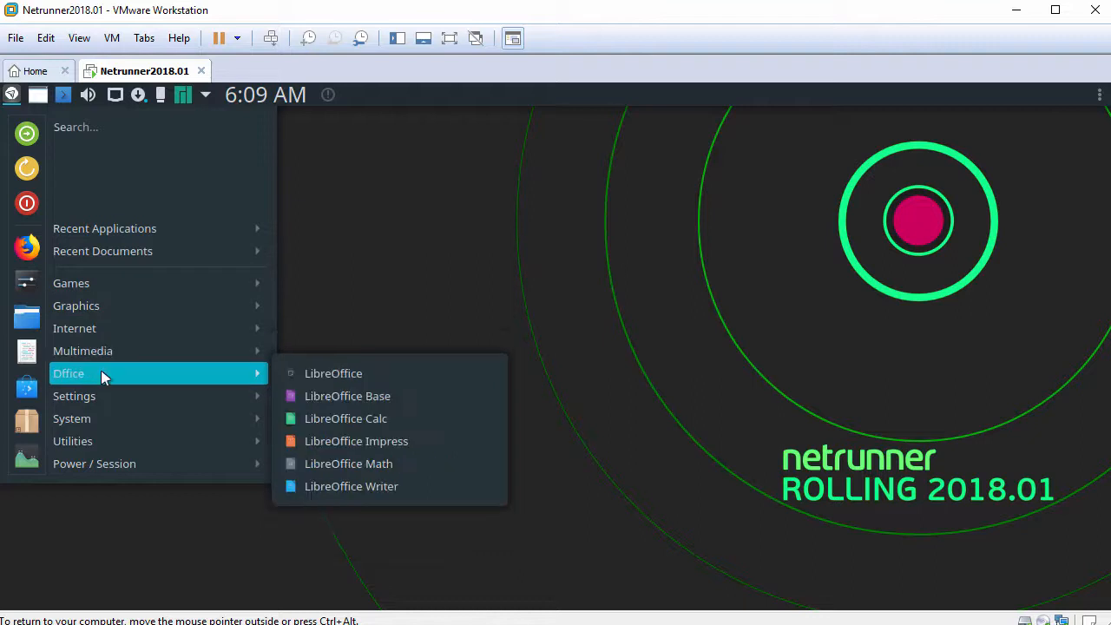
{"action": "mouse_move", "coordinate": [102, 401]}
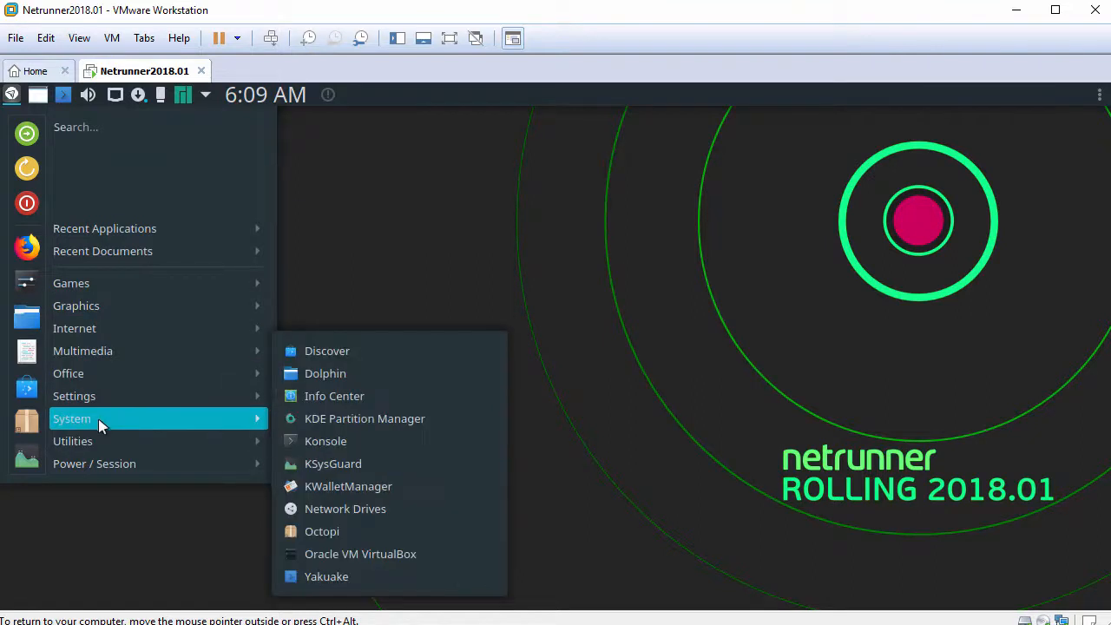
{"action": "mouse_move", "coordinate": [96, 463]}
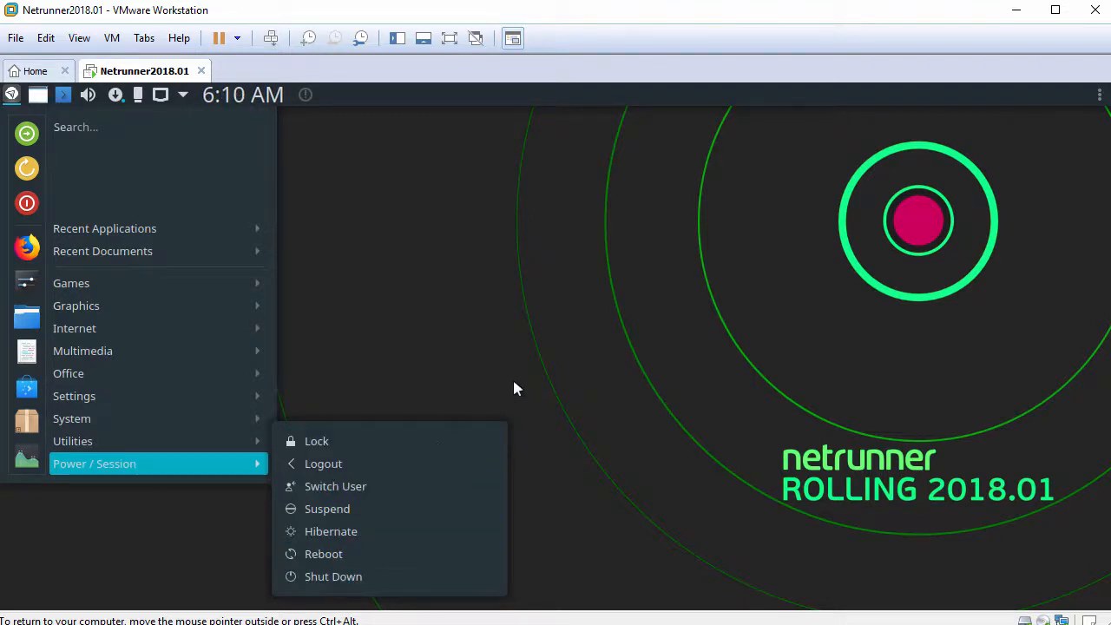
{"action": "left_click", "coordinate": [575, 356]}
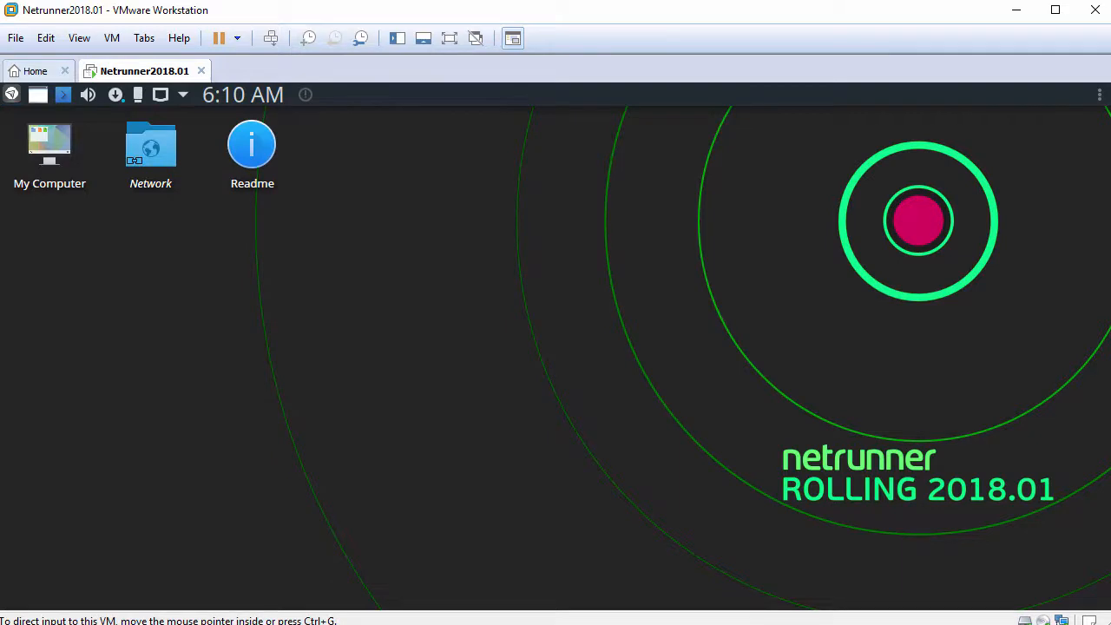